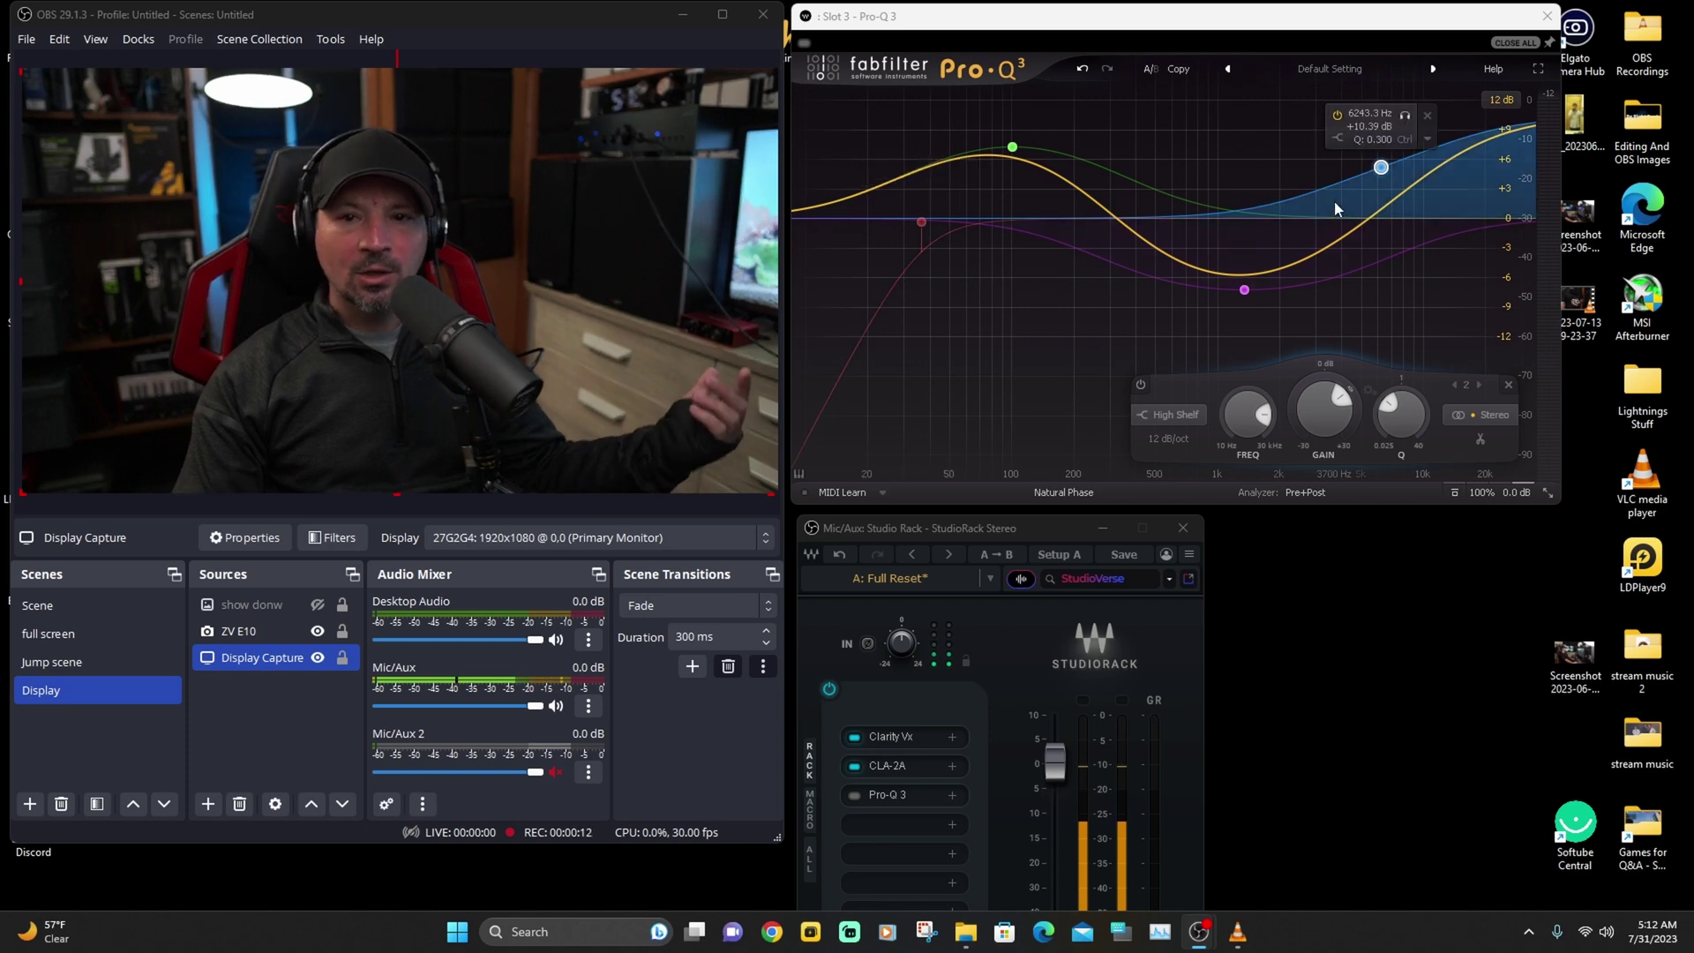
Switch Pro-Q 3 on with its power button so the analyzer runs.
left_click(805, 42)
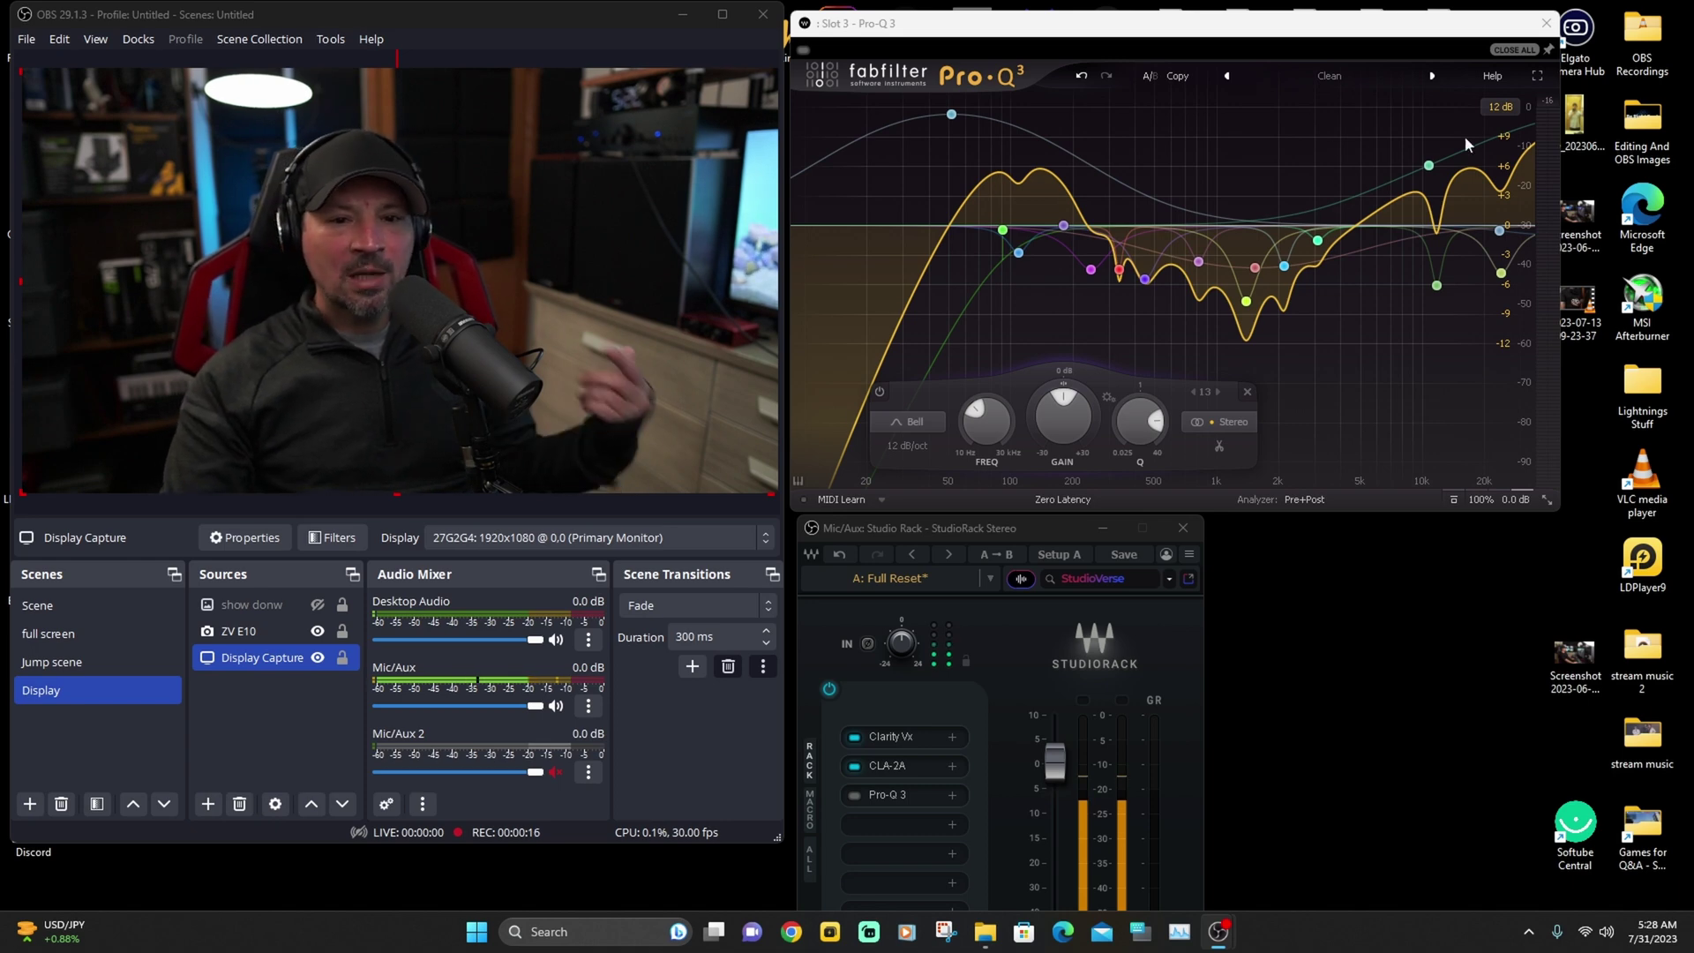
Push band 13 into a strong boost, then toggle the EQ on and back to bypass to compare with the dry sound.
left_click_drag(1063, 225, 1206, 230)
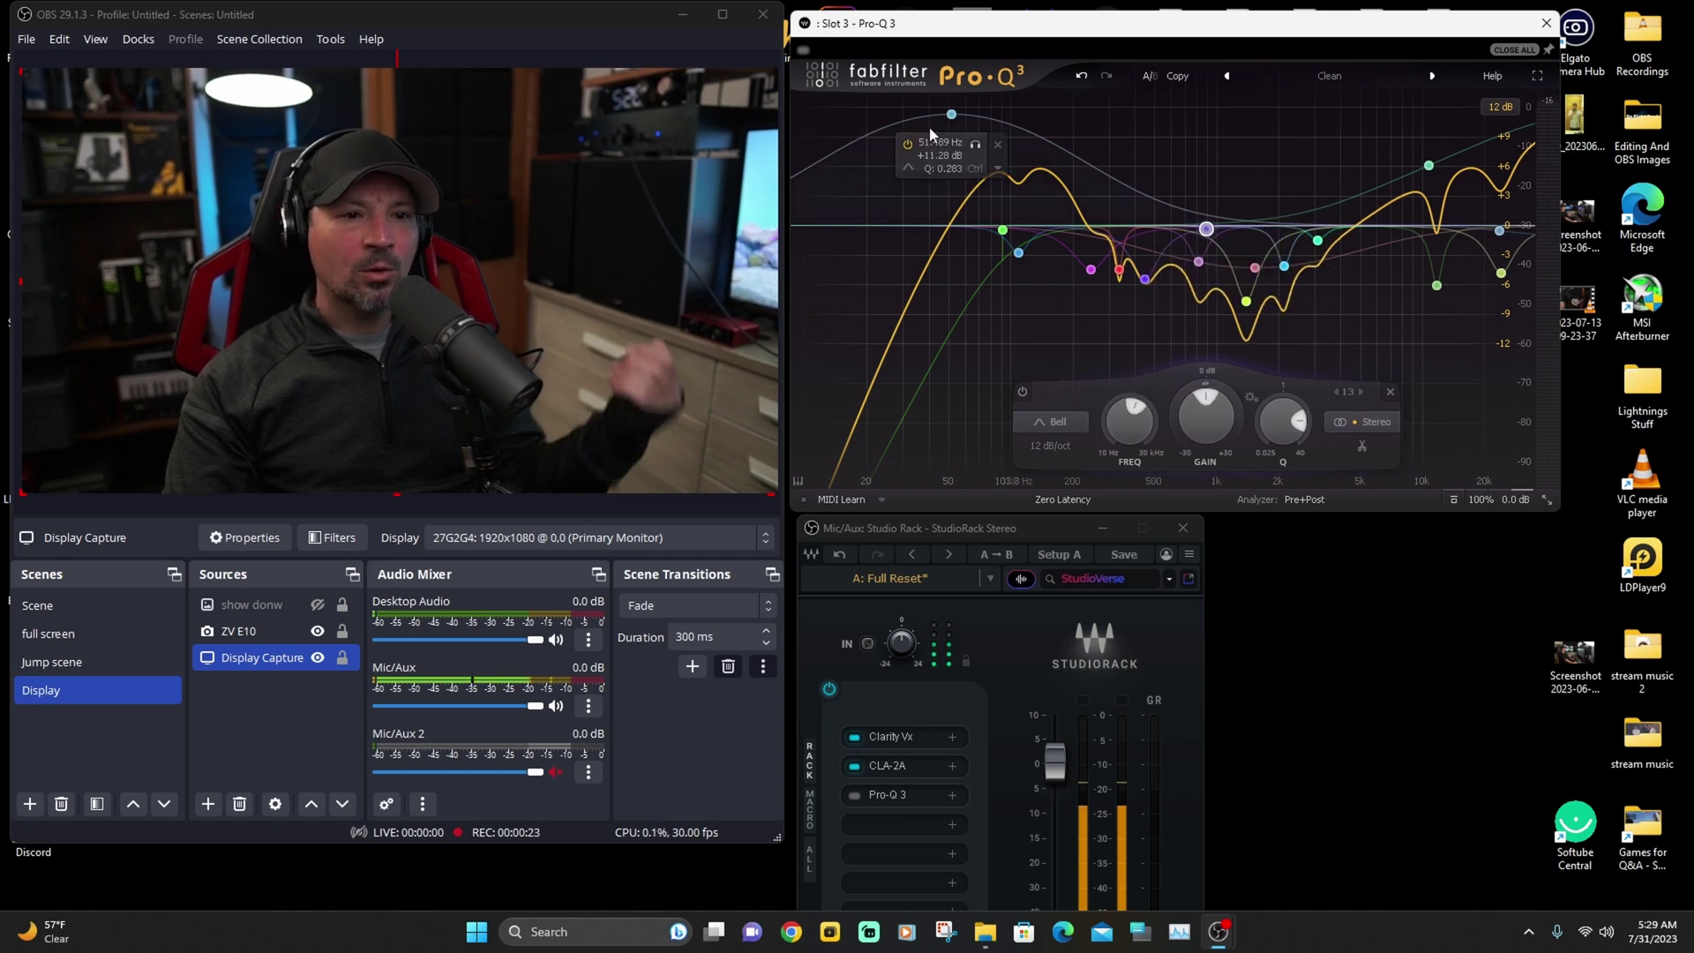
left_click(804, 50)
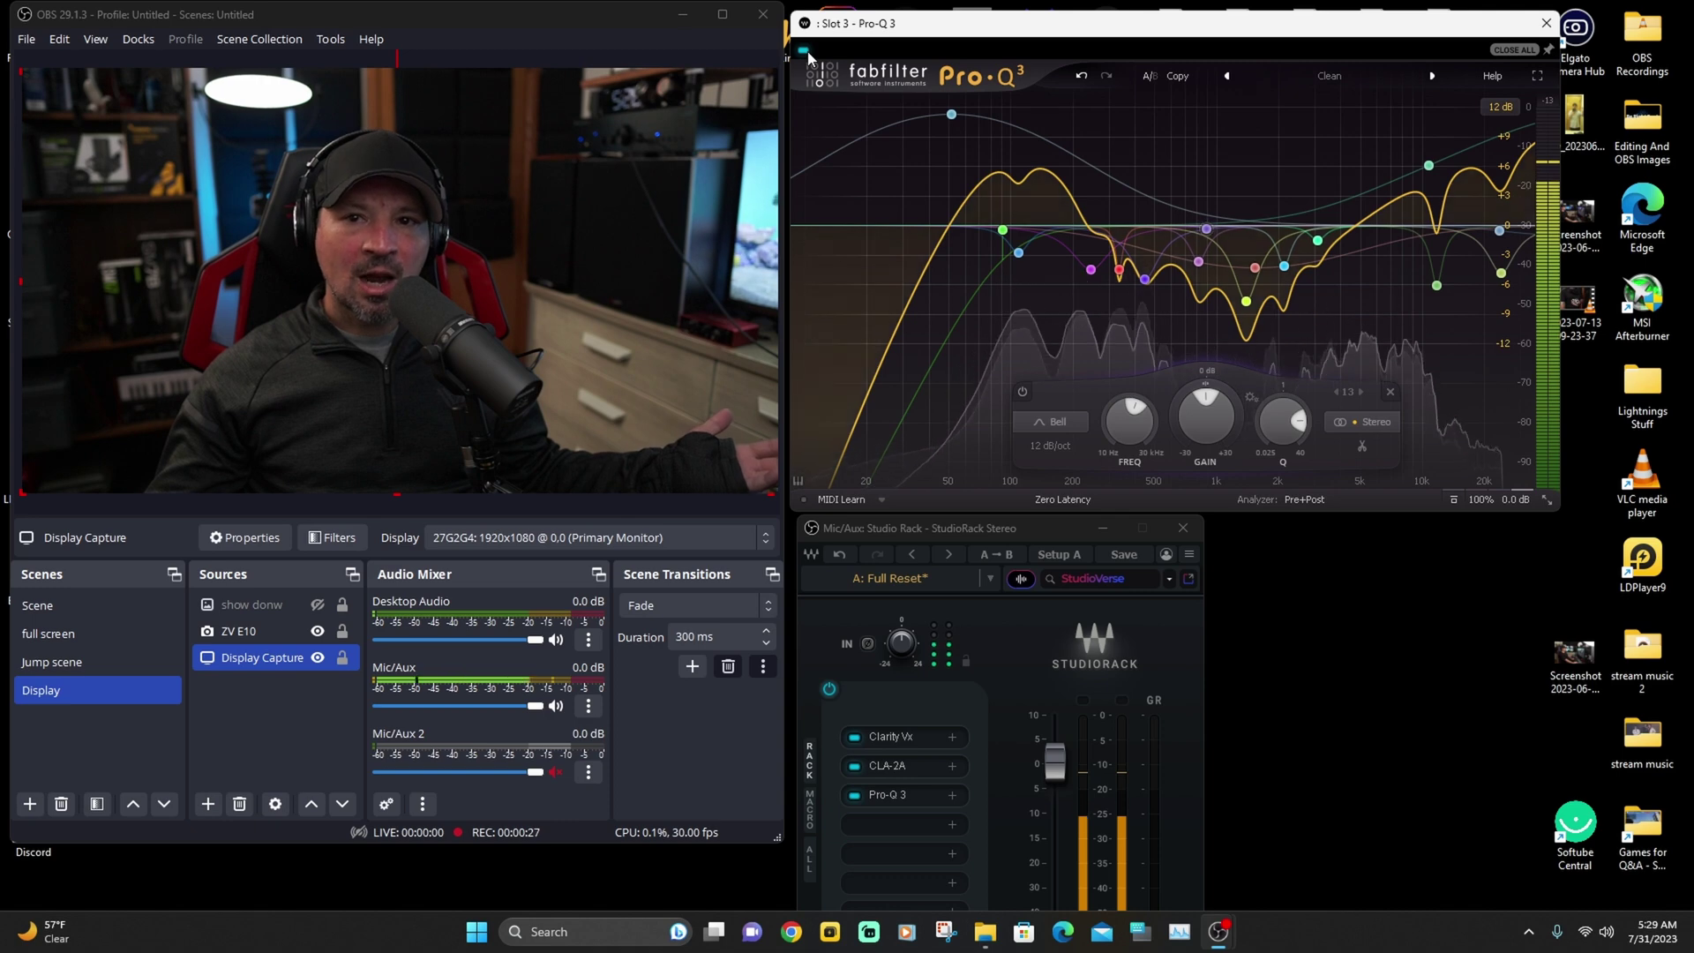
left_click(803, 50)
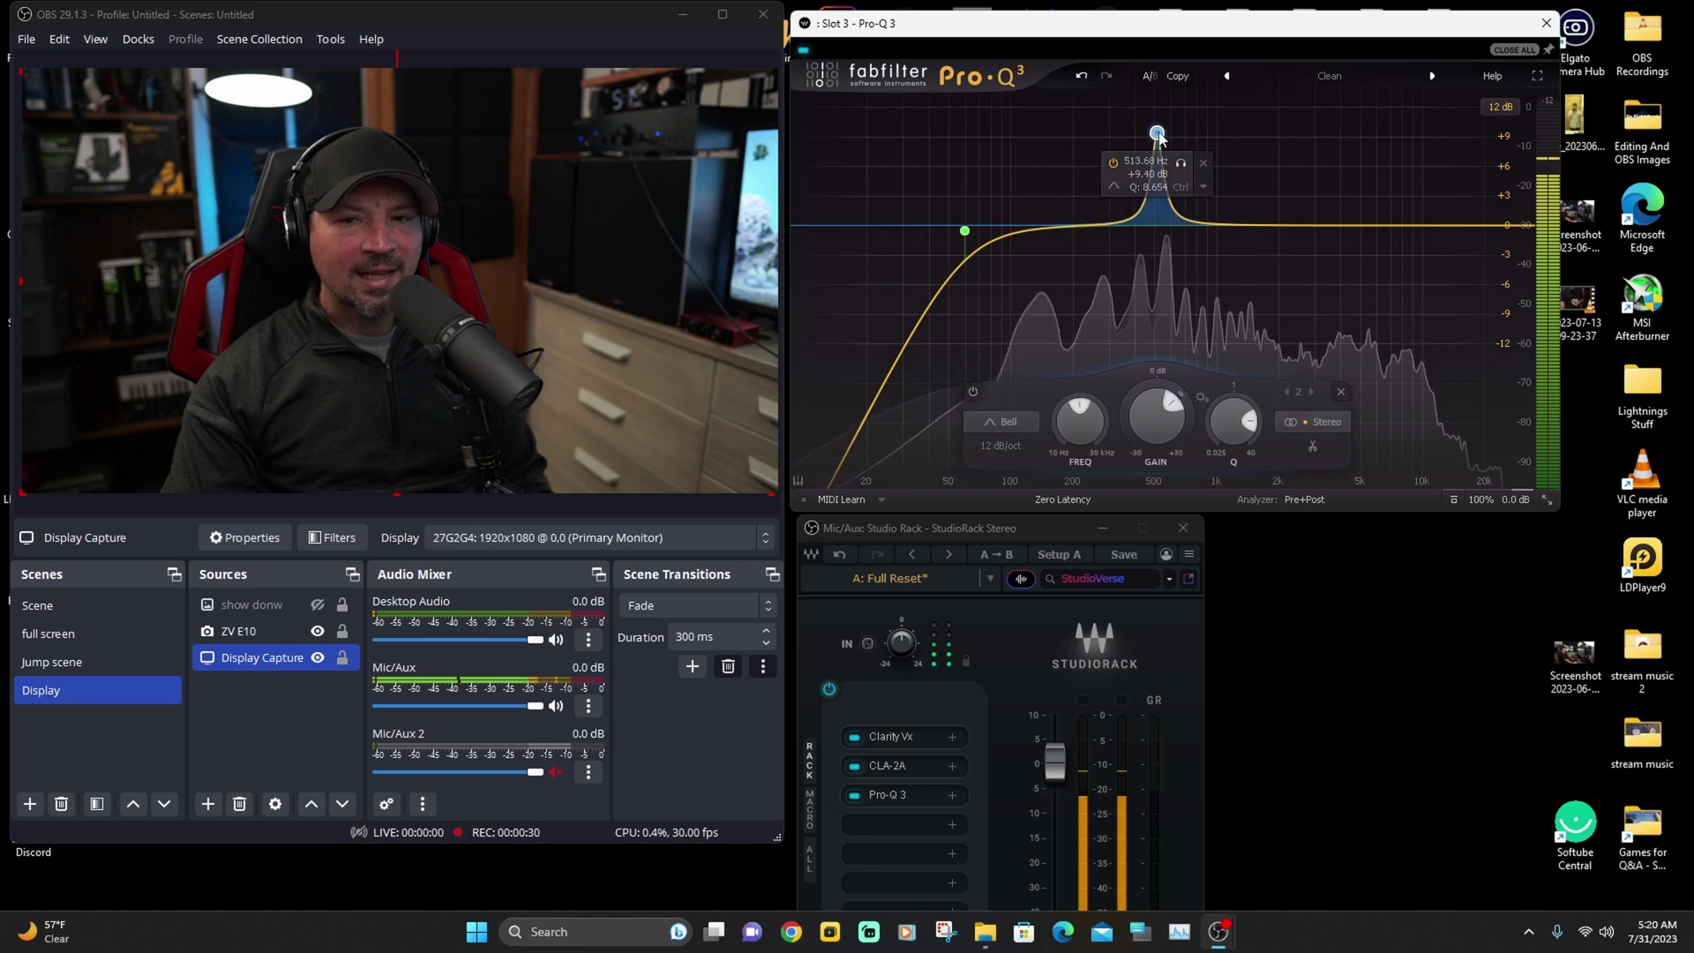
Sweep the narrow bell boost from about 80 Hz up past 100 Hz, hunting for resonances.
left_click_drag(1168, 134, 1176, 134)
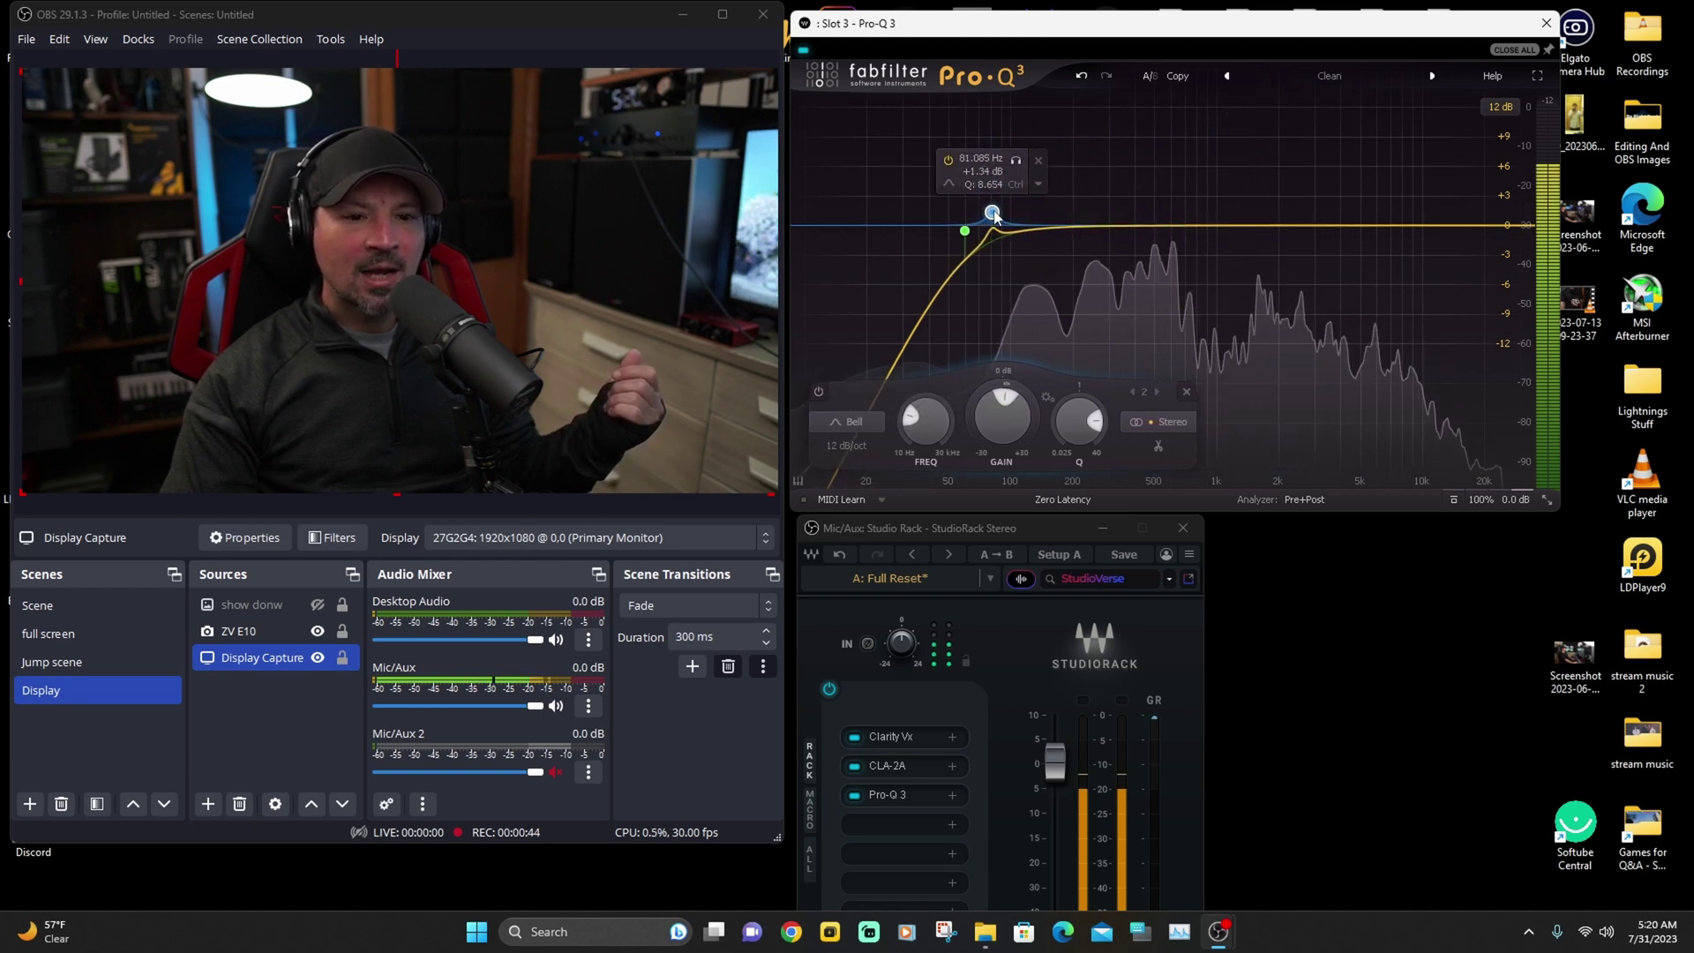
left_click_drag(992, 181, 996, 133)
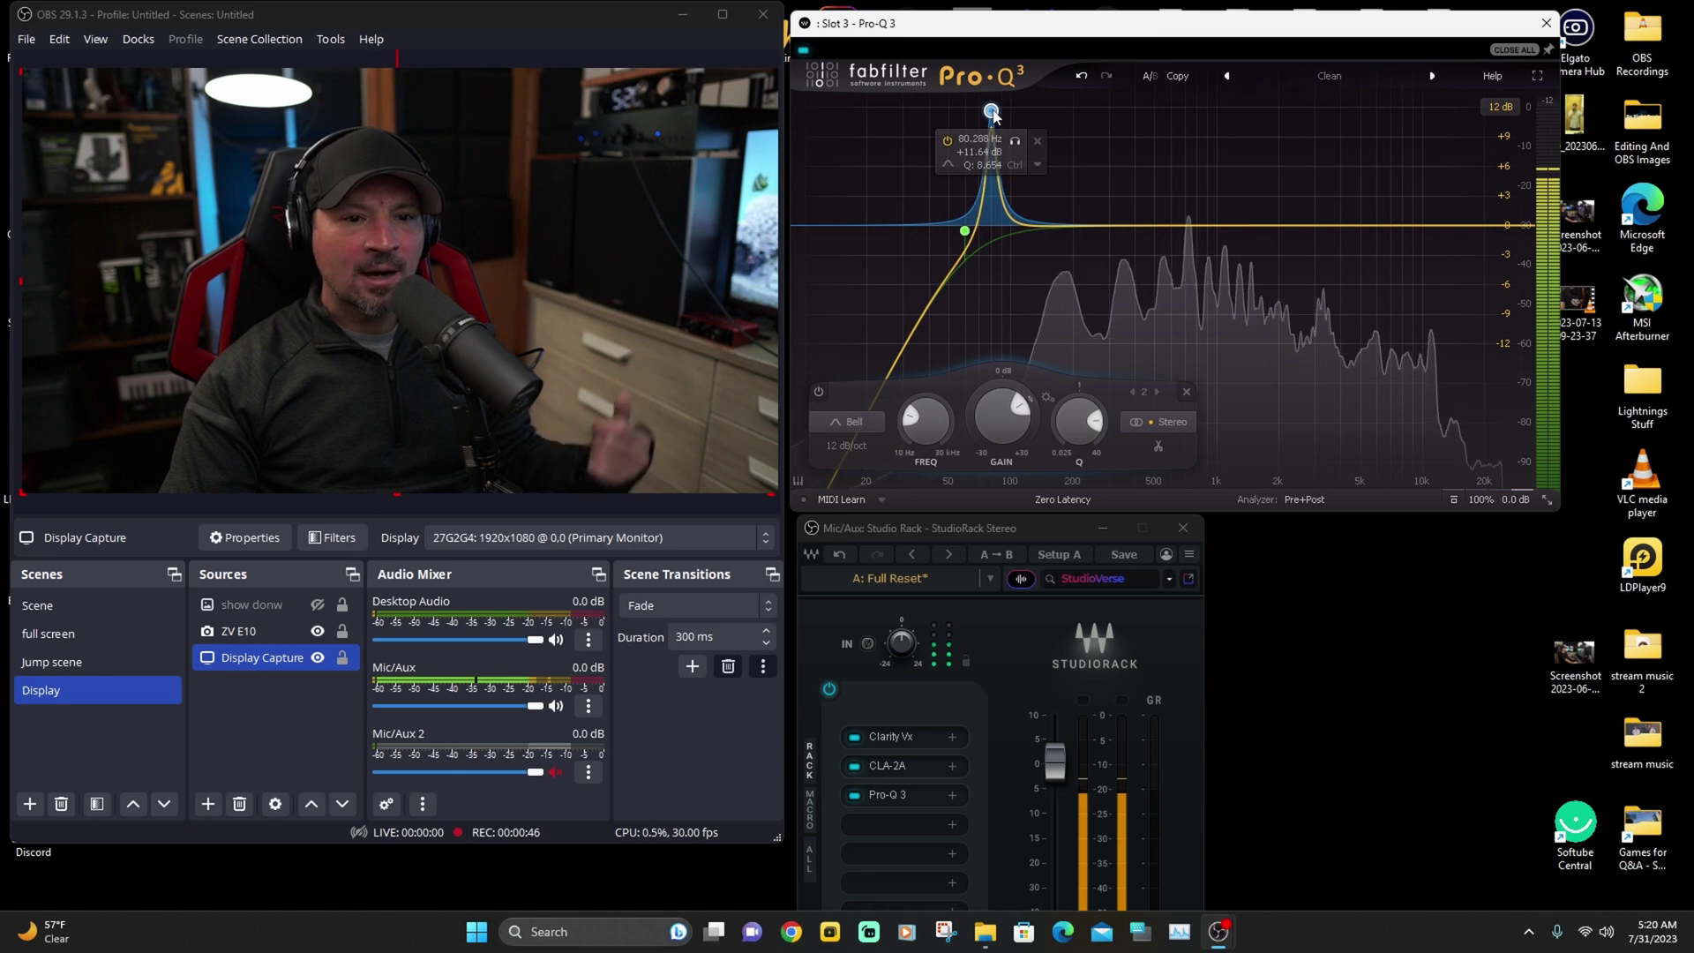
left_click_drag(993, 112, 995, 113)
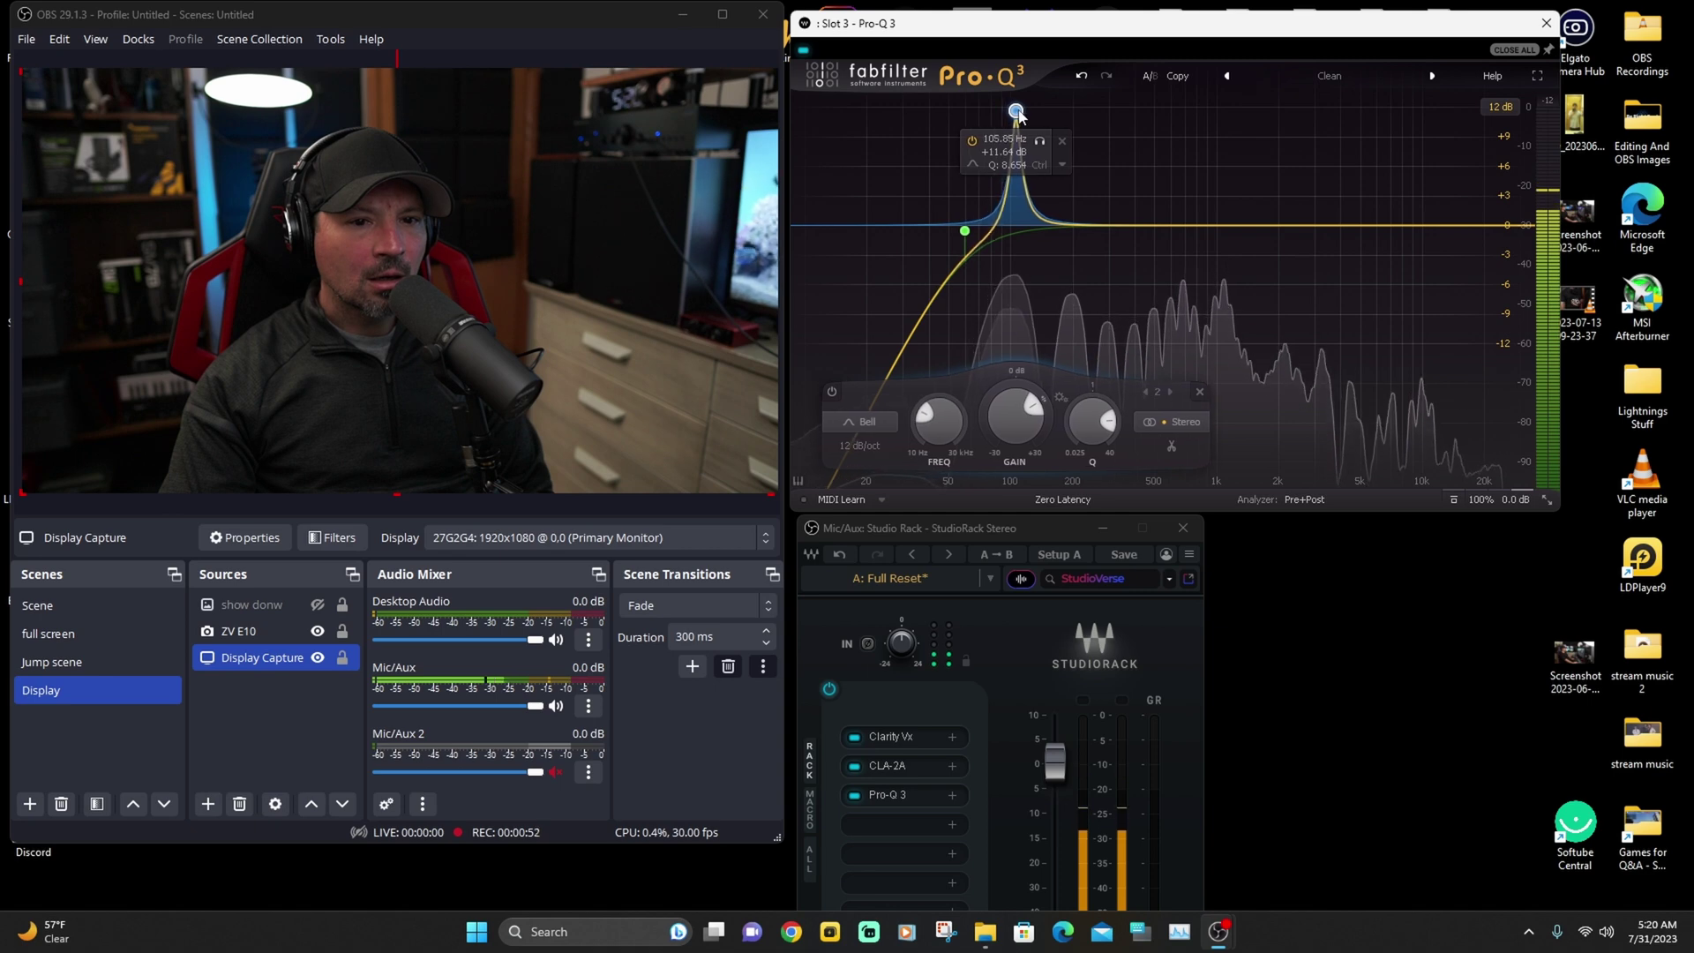
left_click_drag(1017, 112, 1021, 114)
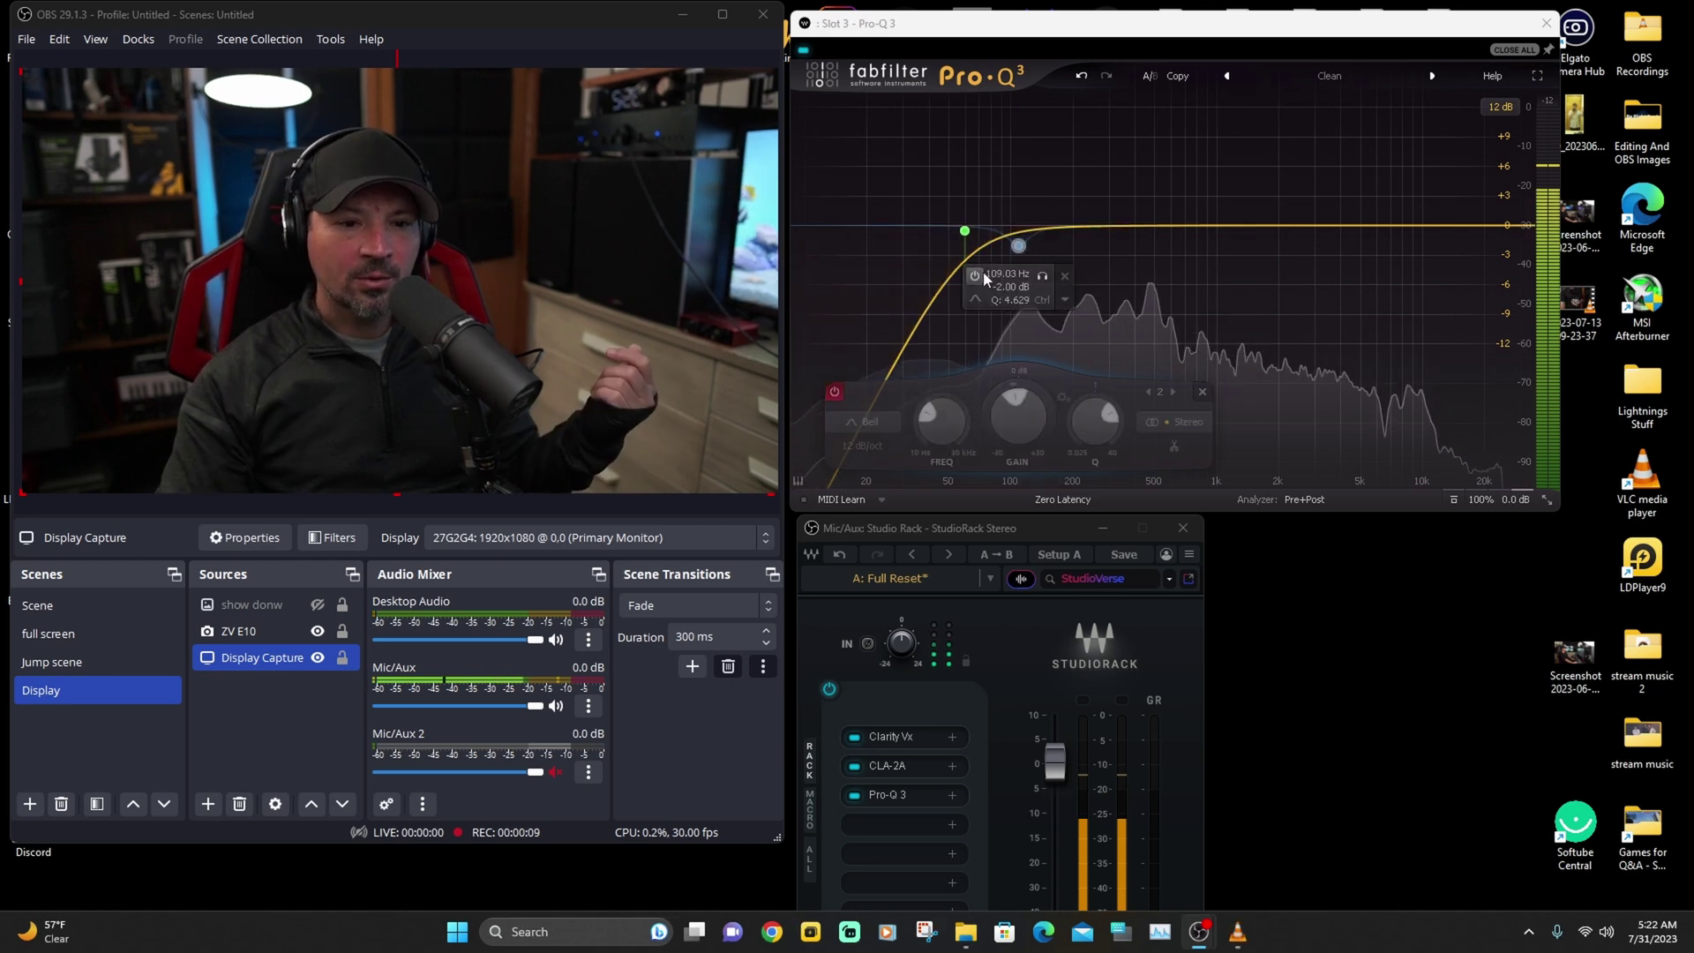
Re-enable the parked band and pull it down to a narrow cut of about −2.7 dB near 109 Hz.
left_click(975, 275)
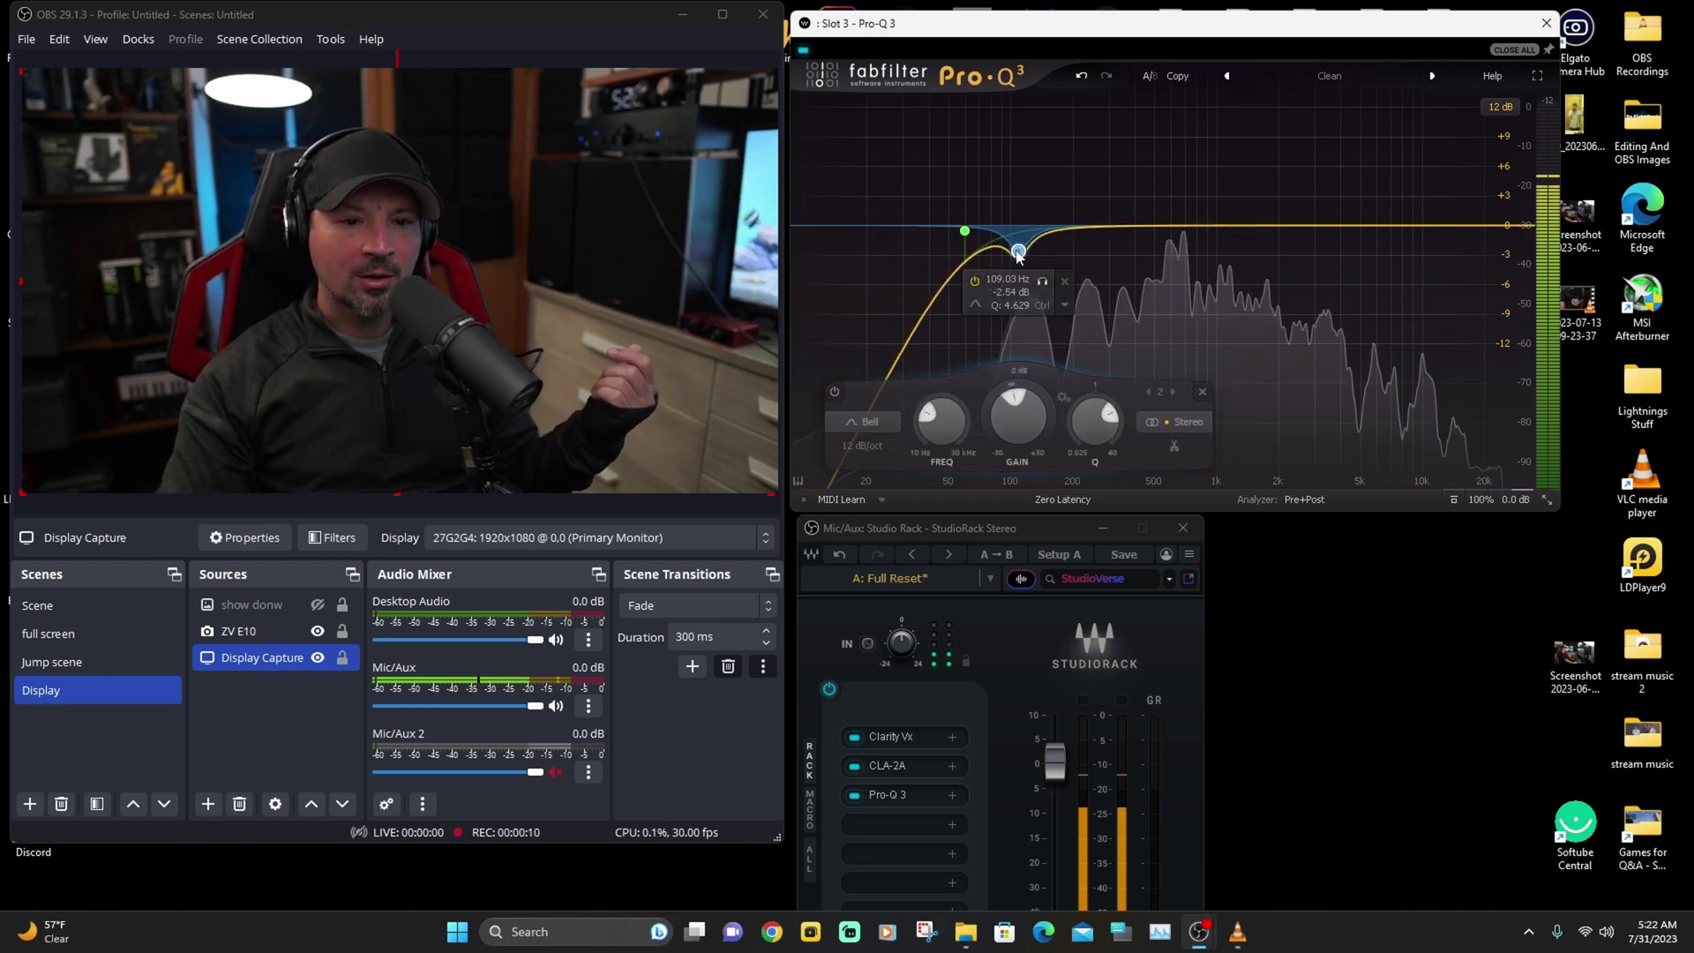
left_click_drag(1018, 246, 1019, 255)
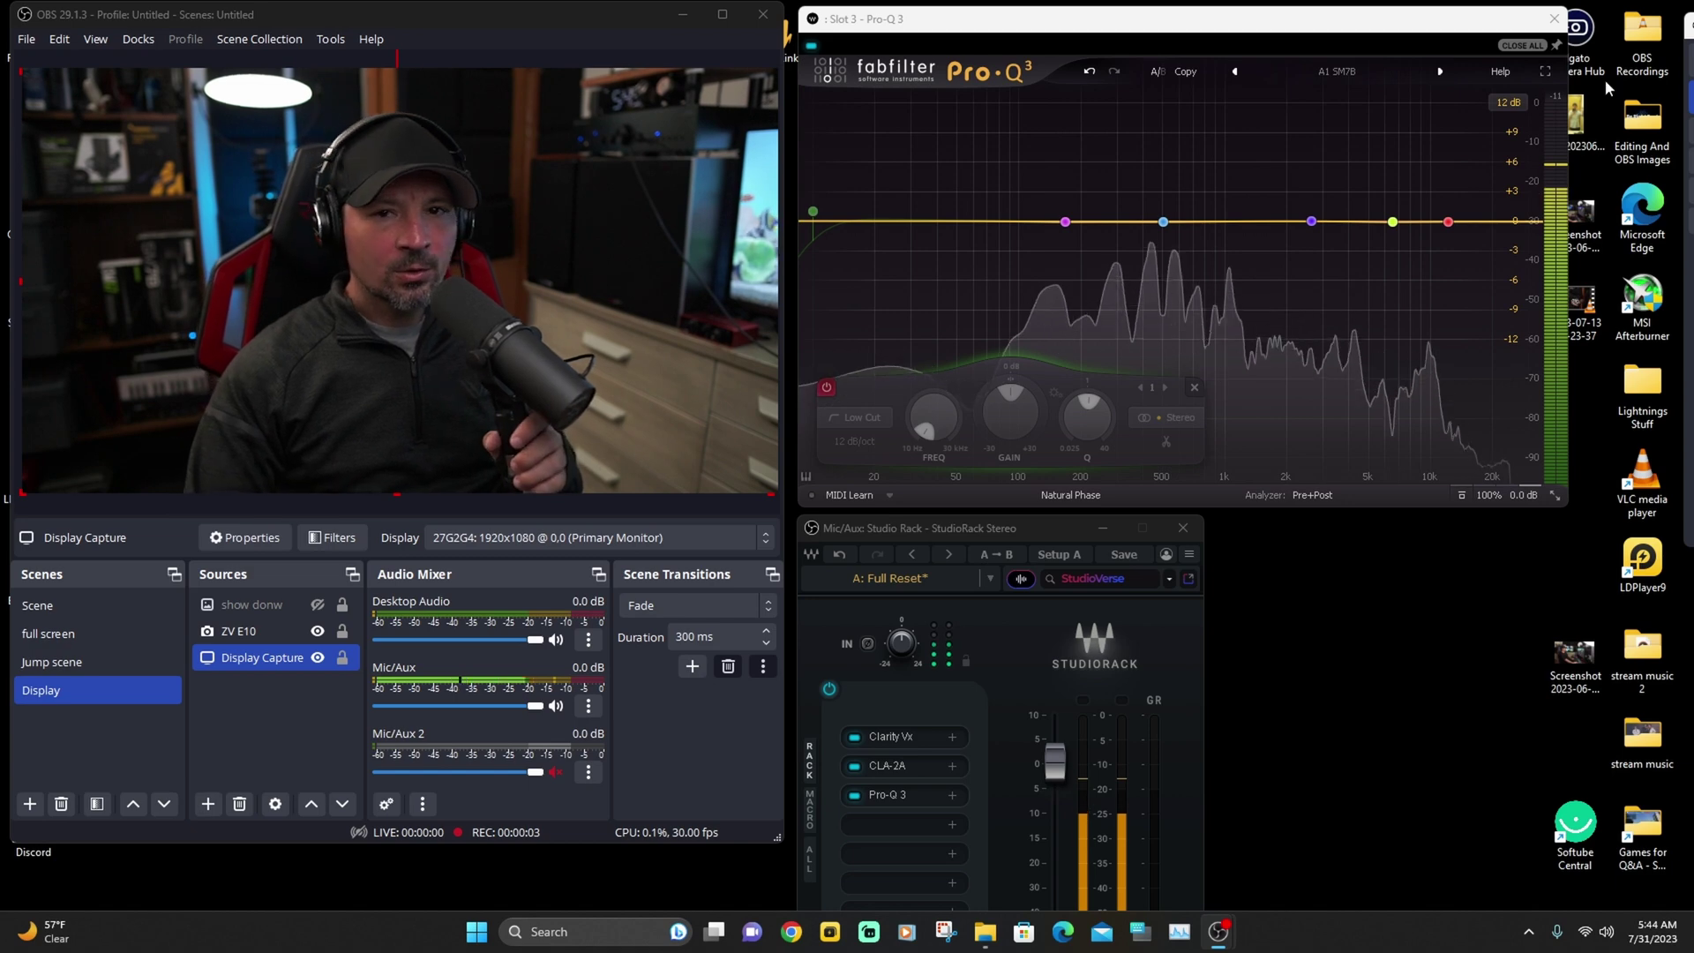
Move the low cut from 10 Hz to about 61.5 Hz, 12 dB/oct, and enable it.
mouse_move(808, 151)
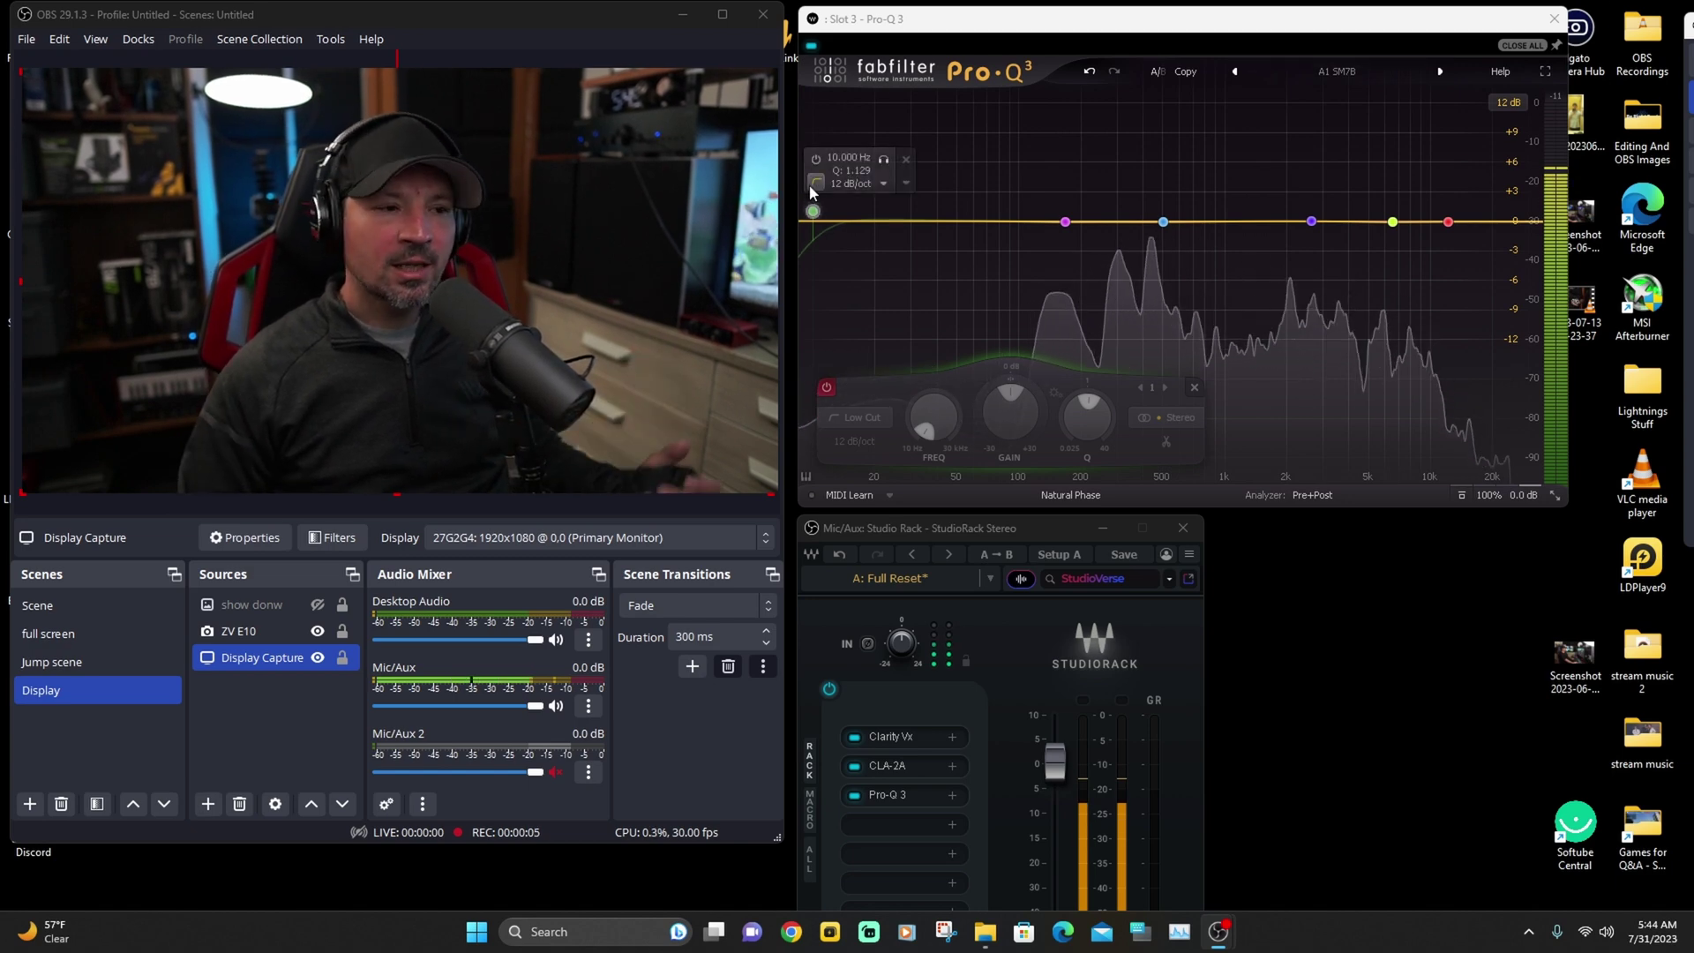
mouse_move(809, 187)
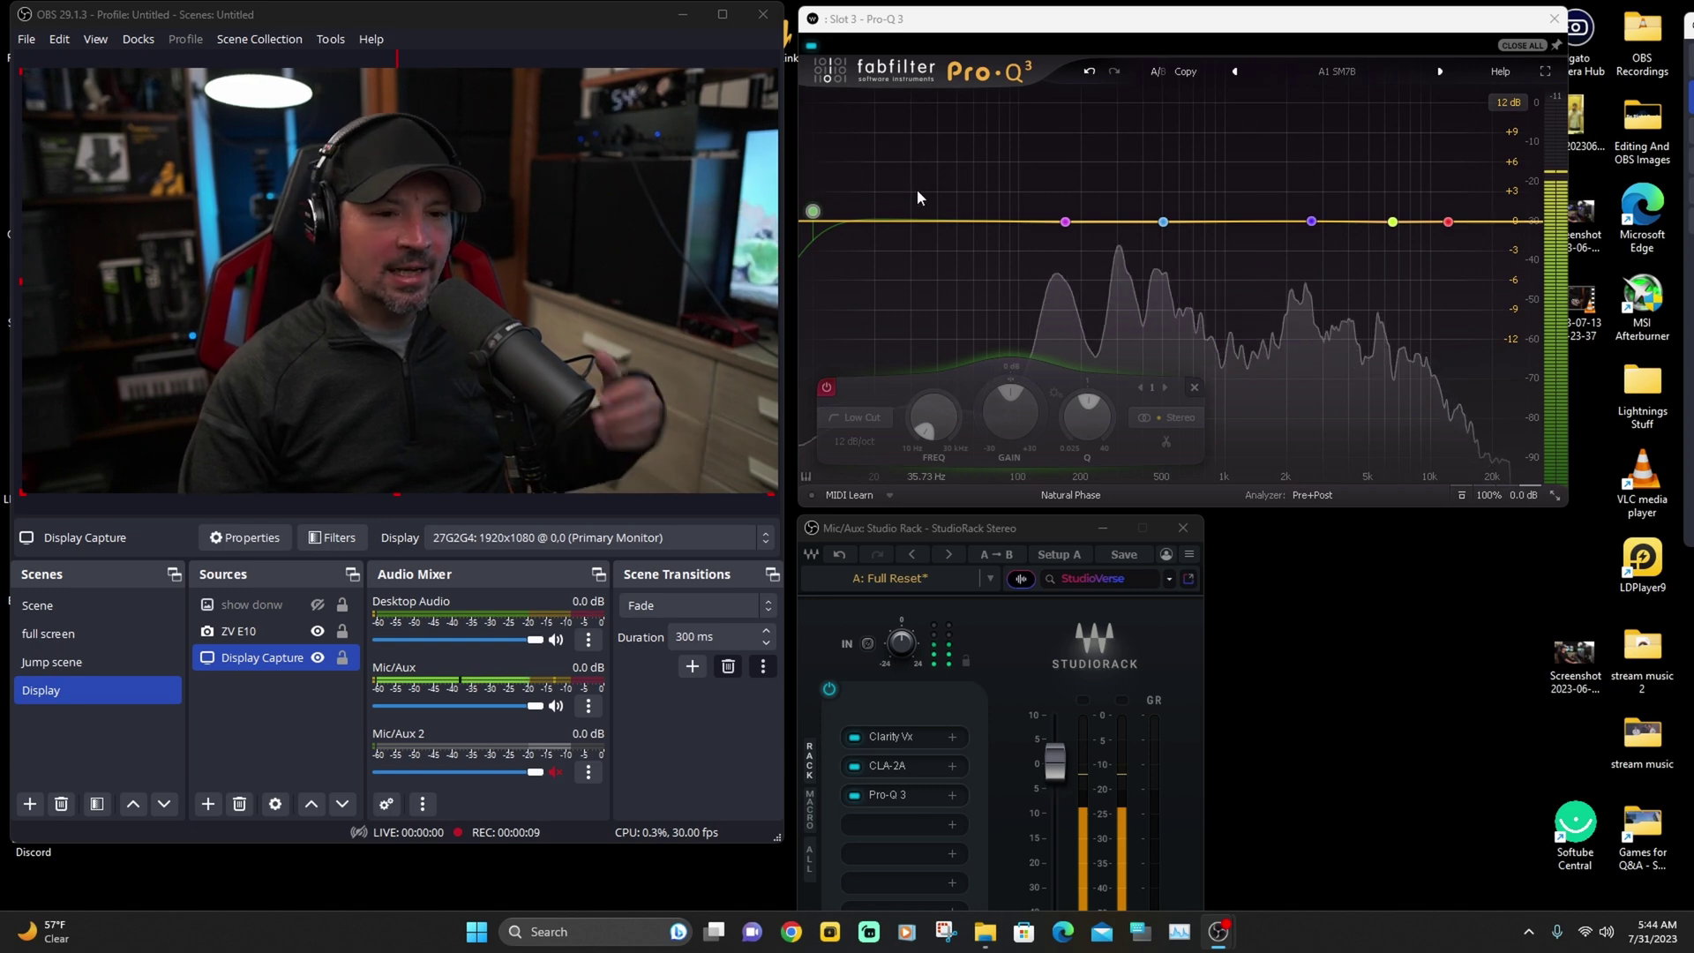
left_click_drag(813, 211, 956, 215)
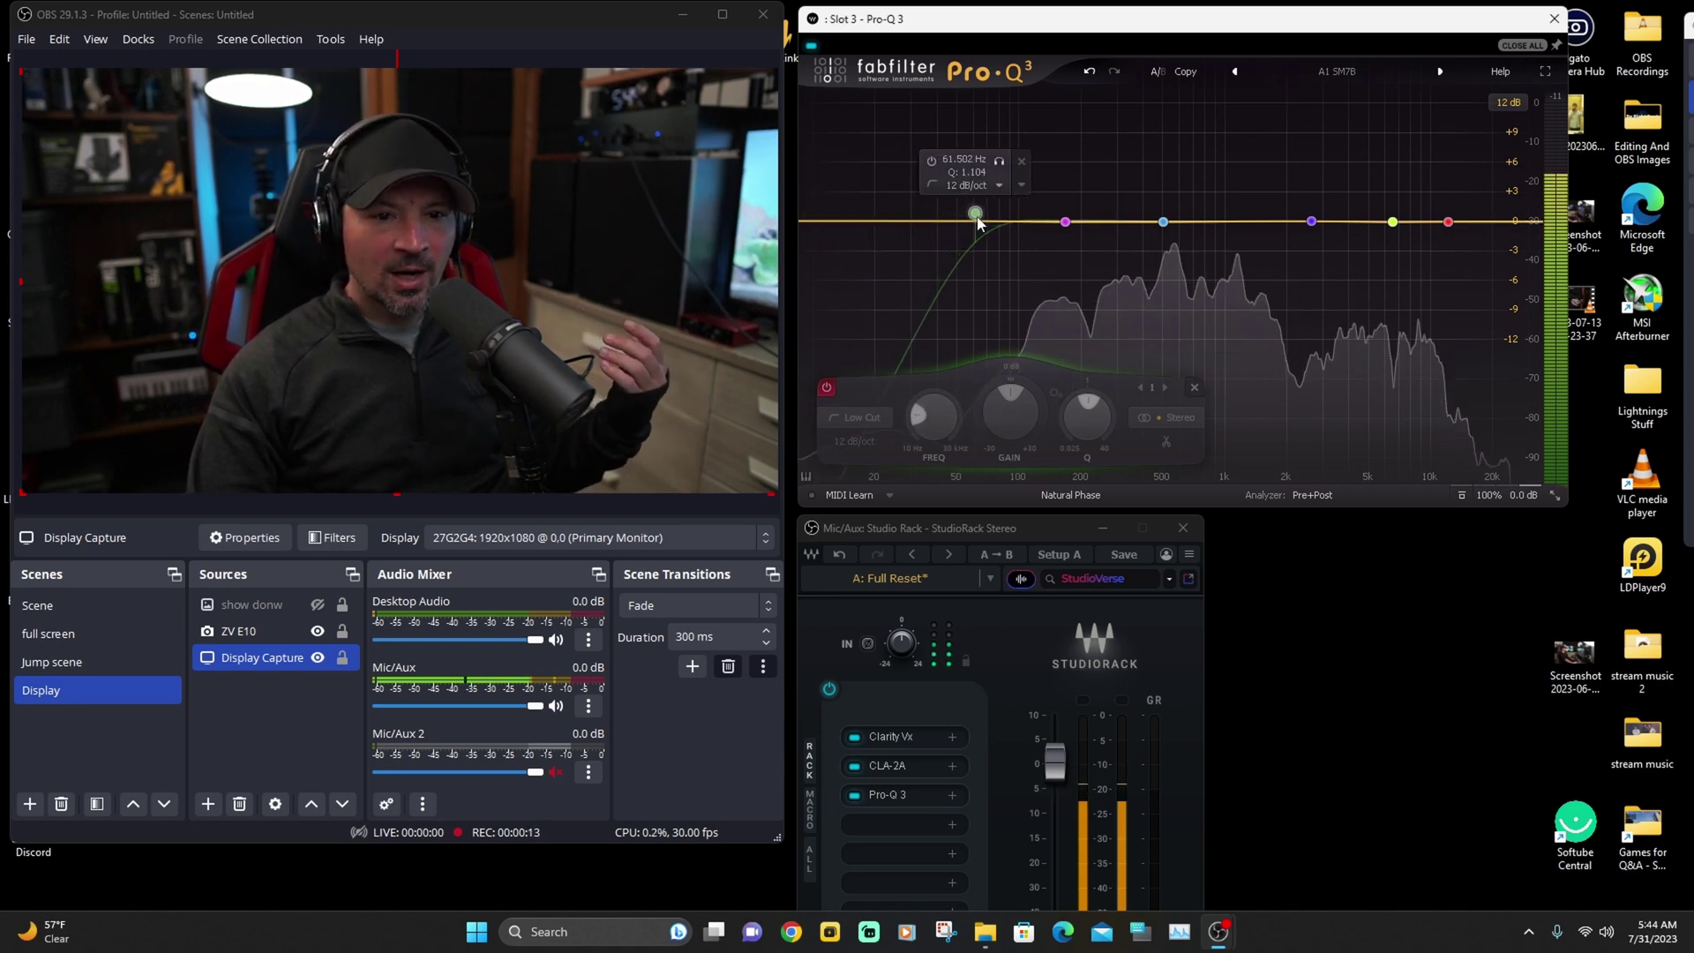
left_click(930, 161)
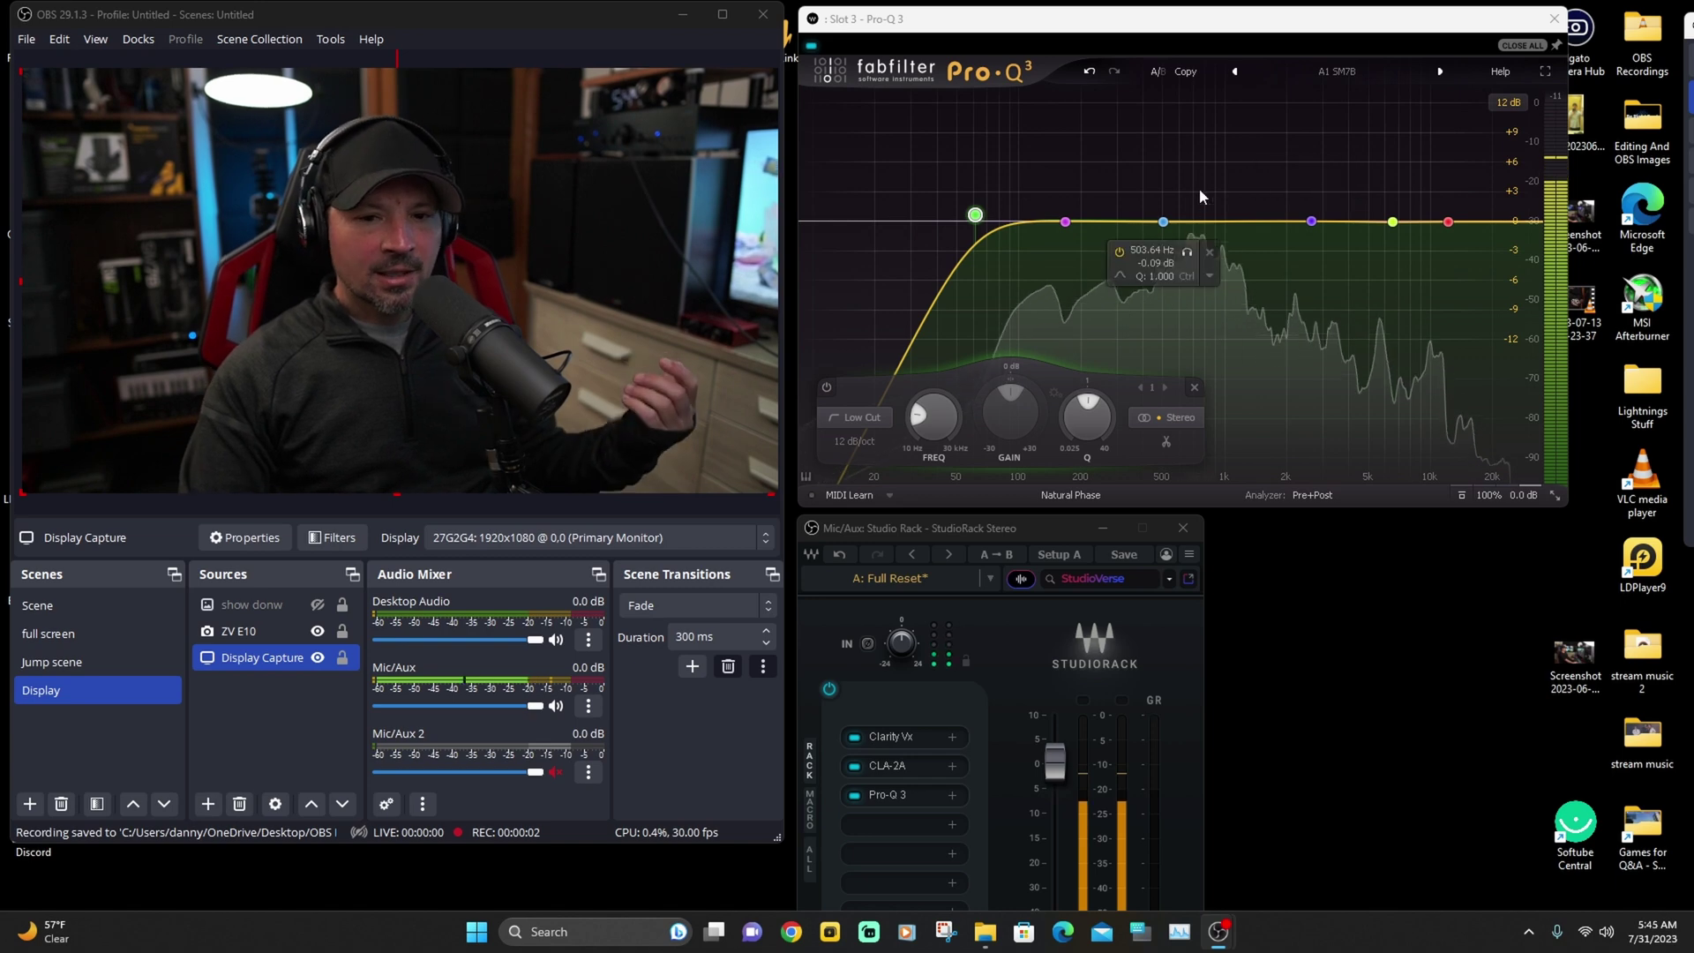
Shift the 500 Hz bell slightly lower and bring the purple band to about 122.75 Hz, just below 0 dB.
left_click(1167, 221)
left_click_drag(1169, 222, 1164, 221)
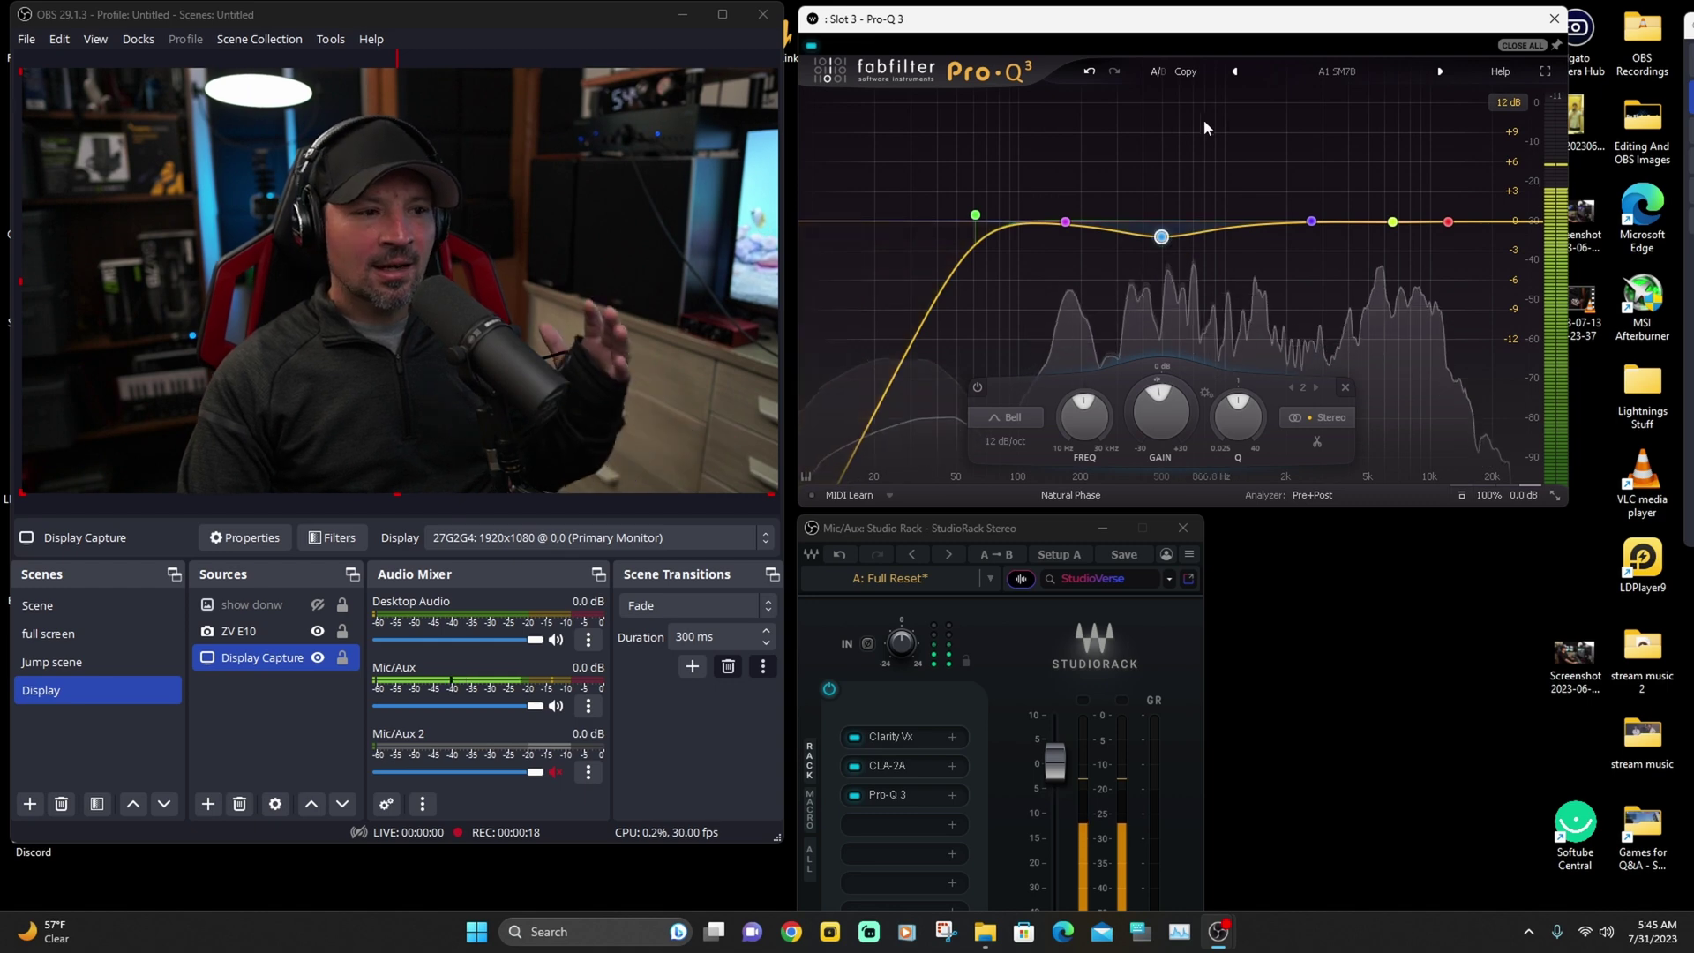
mouse_move(1063, 214)
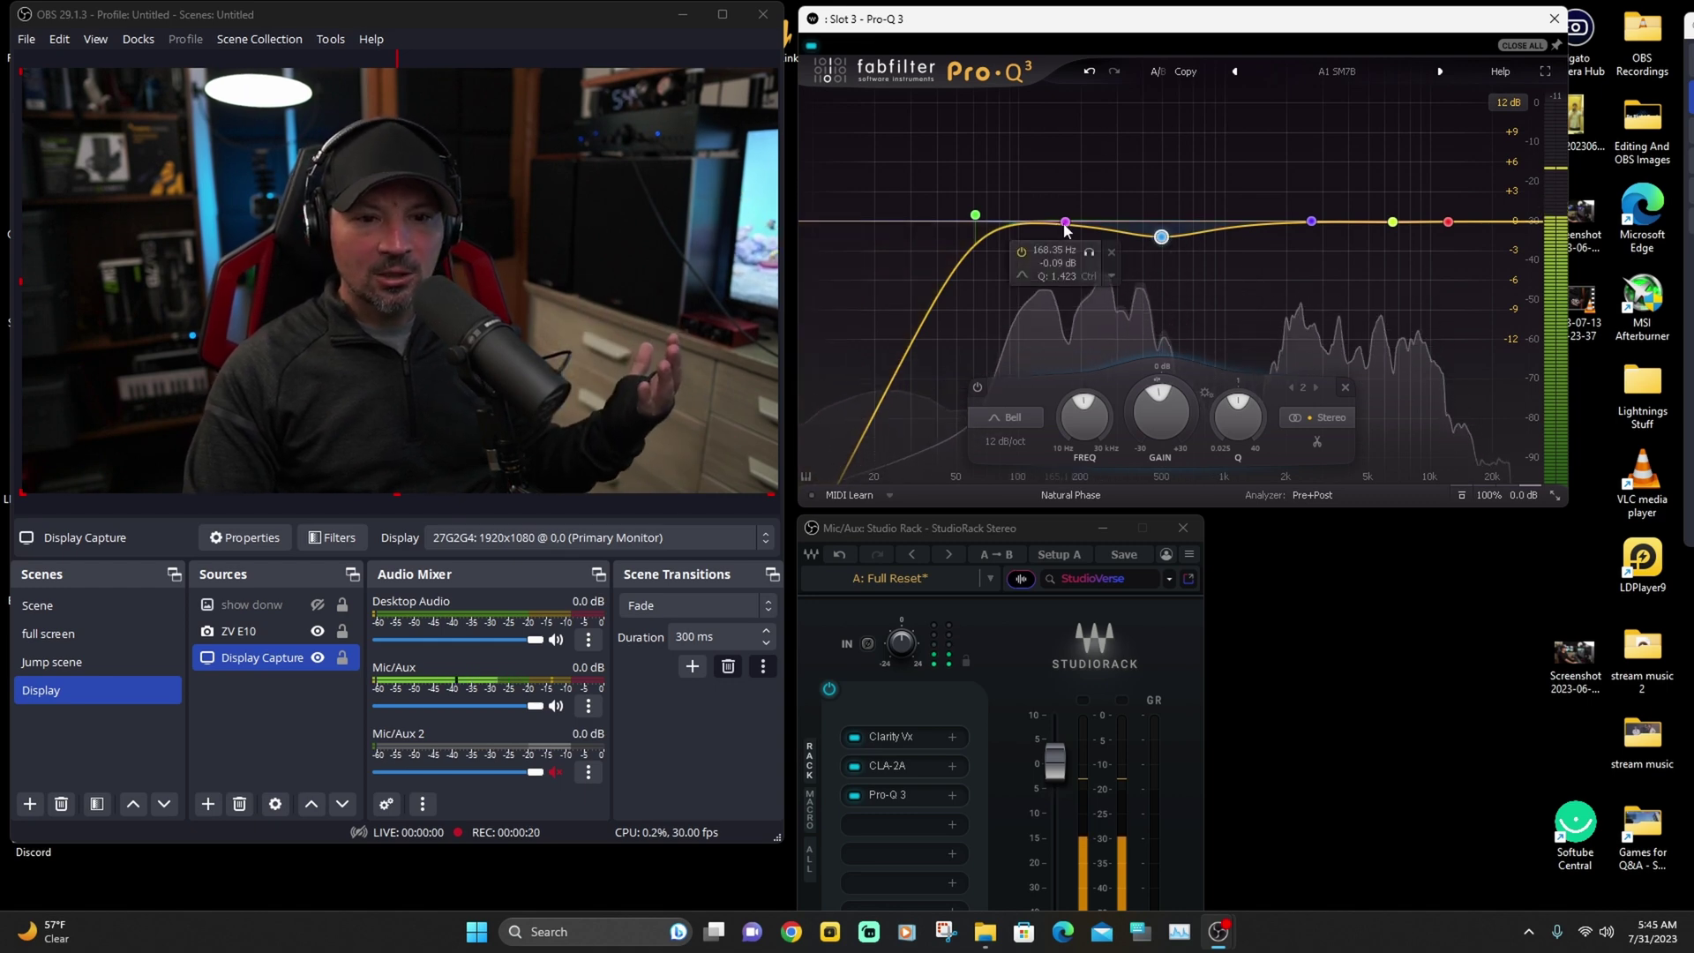
left_click_drag(1065, 227, 1053, 228)
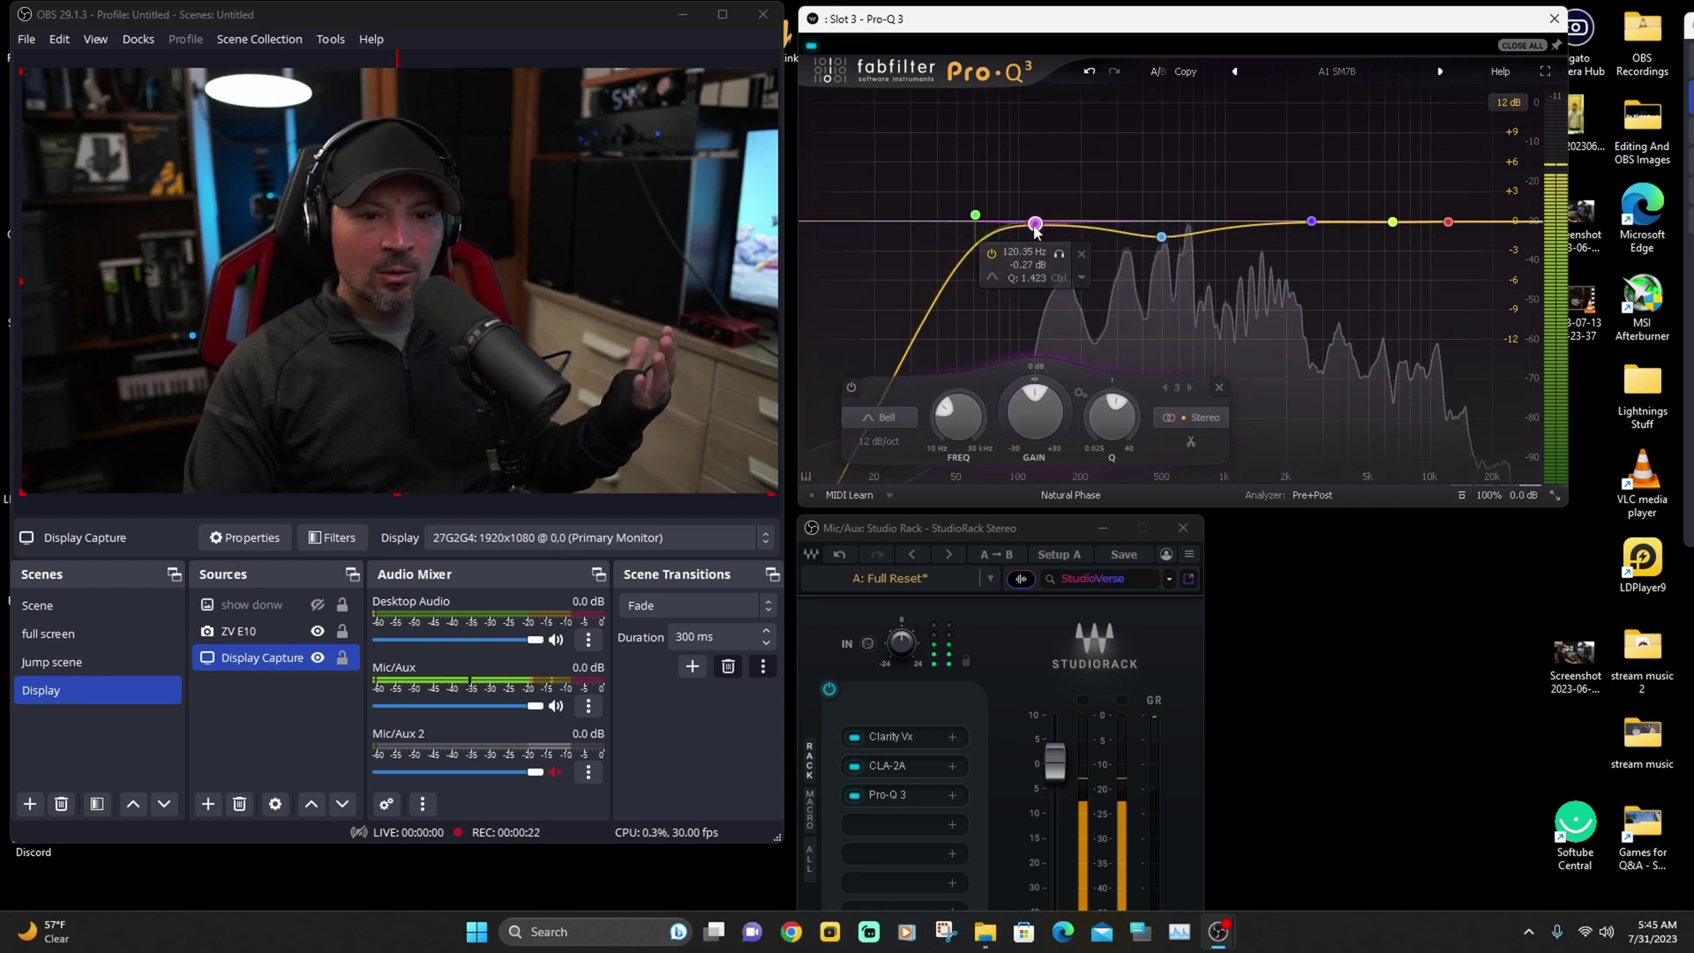
mouse_move(1040, 231)
left_mouse_down()
mouse_move(1039, 190)
mouse_move(1036, 229)
left_mouse_up()
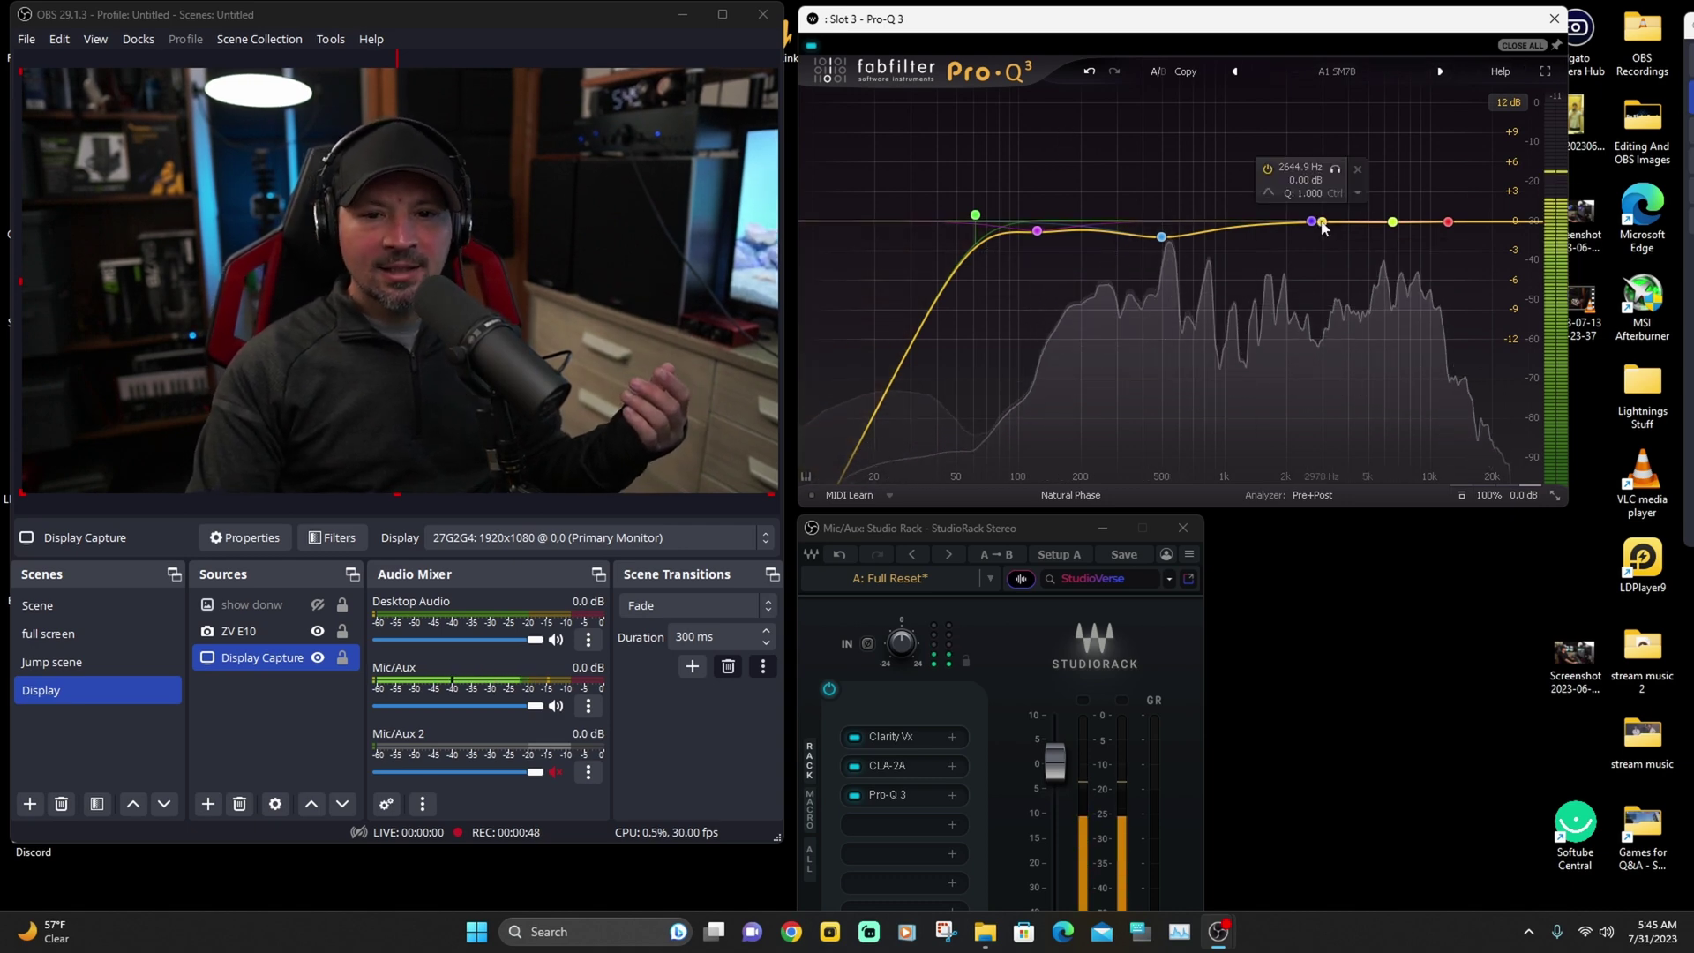
Raise the red high shelf to +3.00 dB at about 12.5 kHz.
mouse_move(1445, 224)
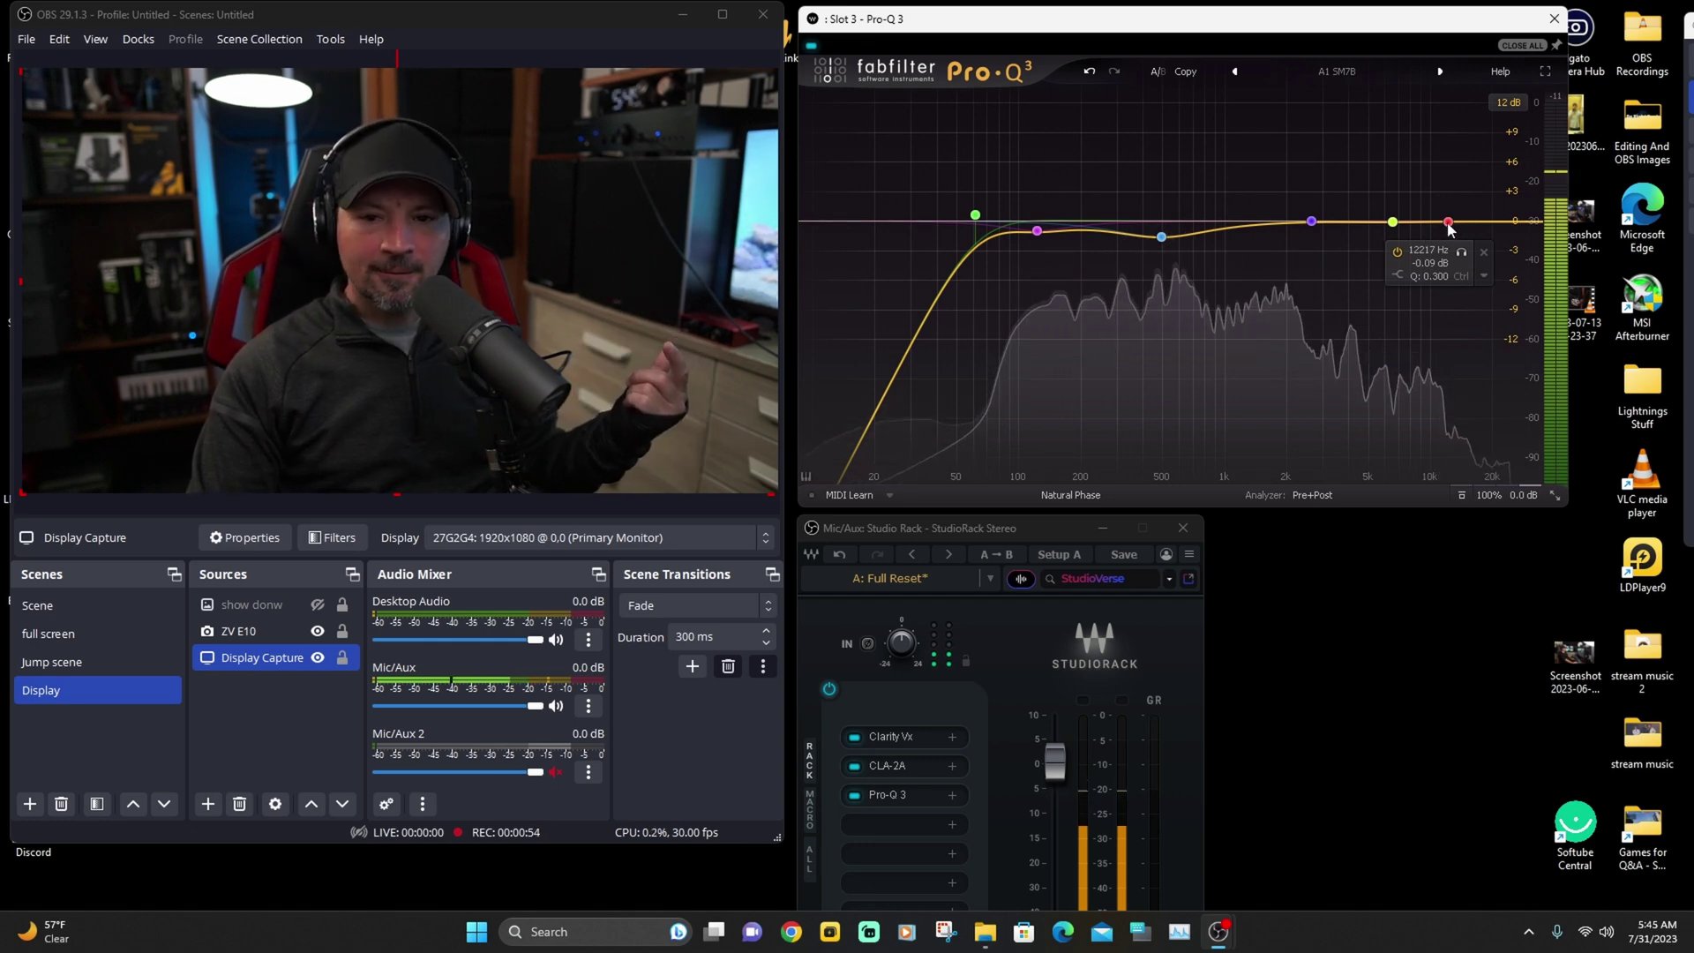
left_click_drag(1449, 228, 1451, 225)
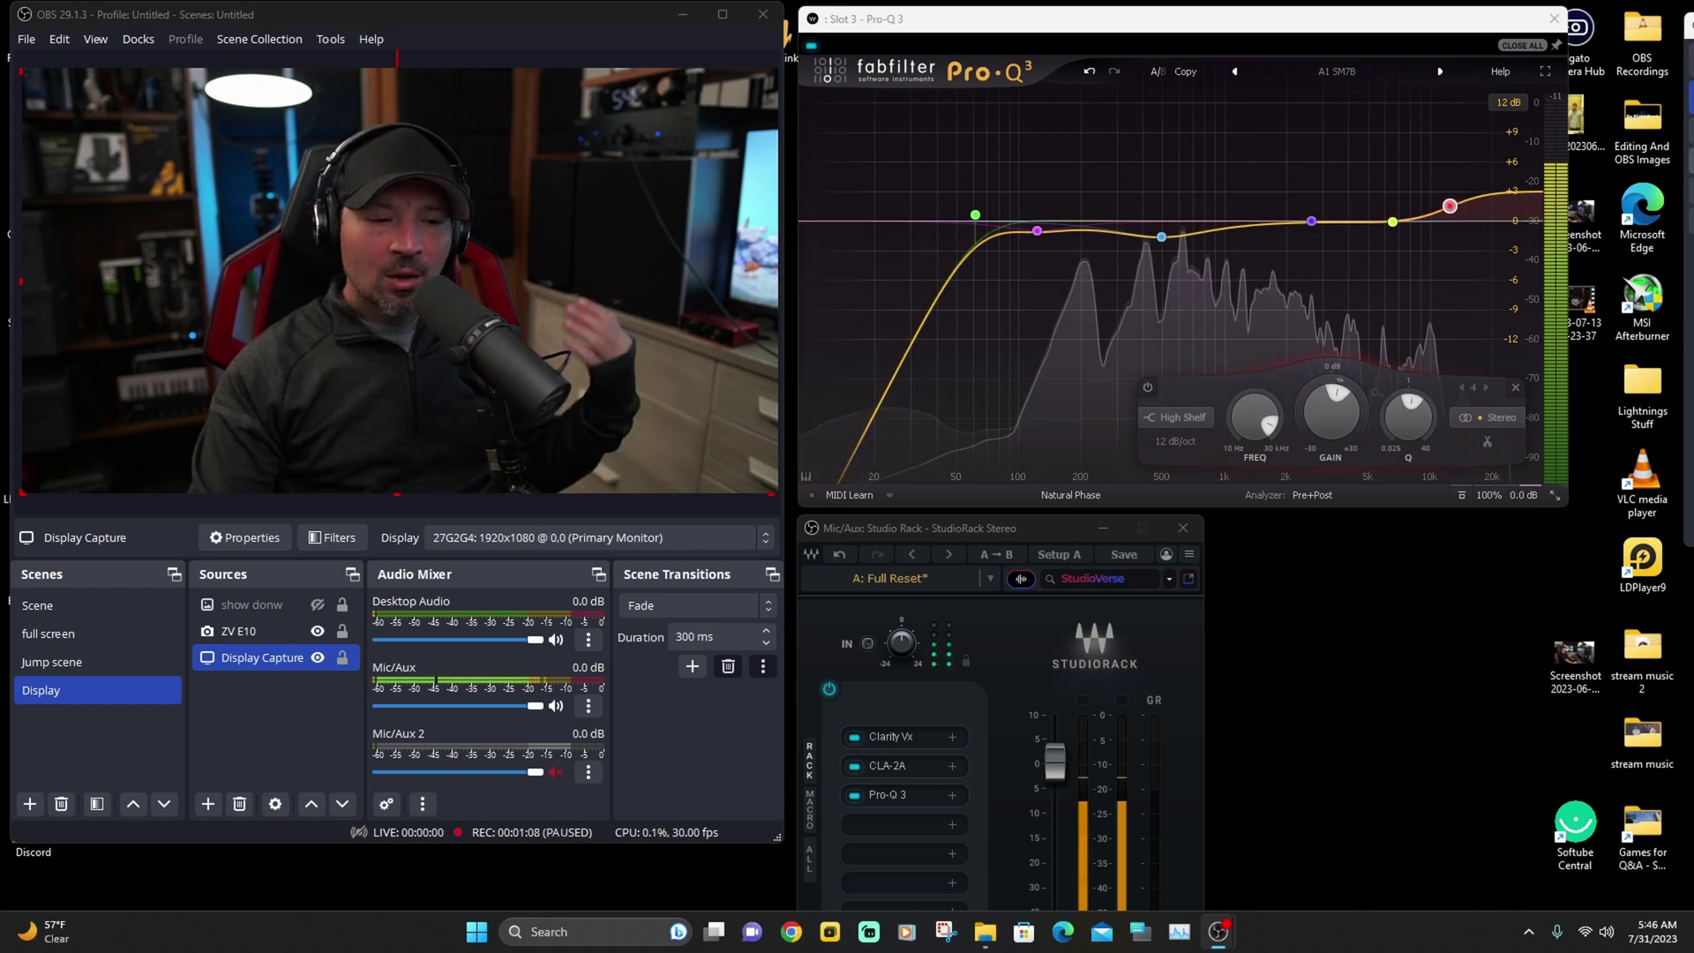
mouse_move(1462, 209)
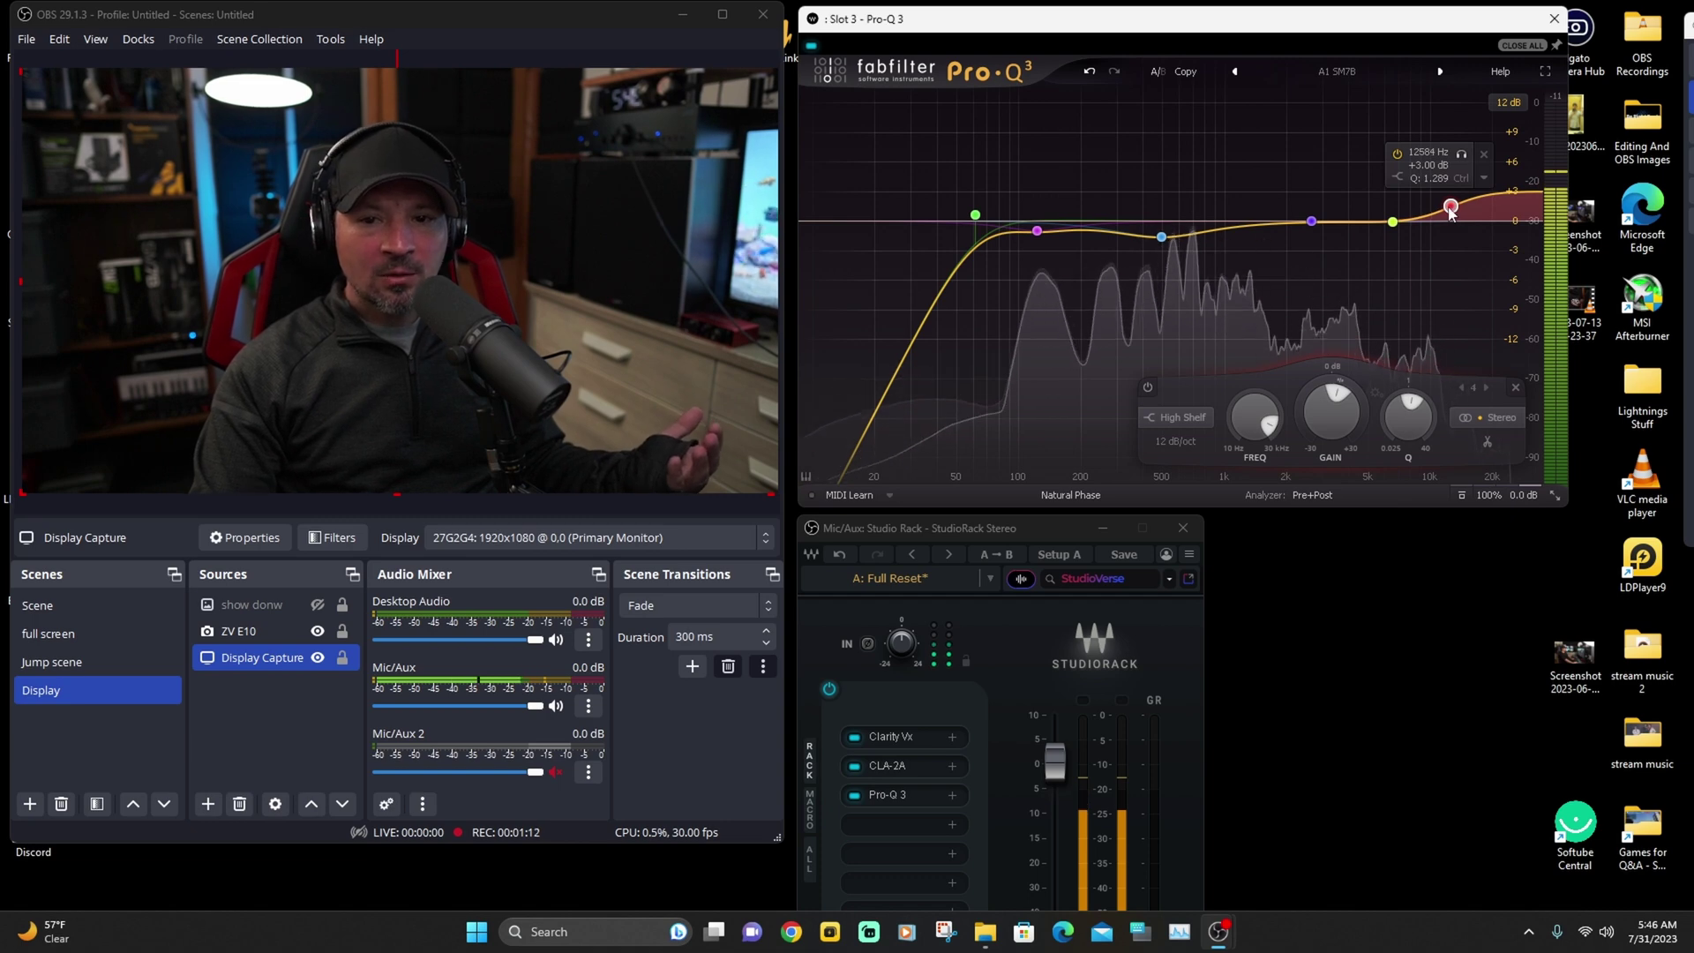
mouse_move(1421, 256)
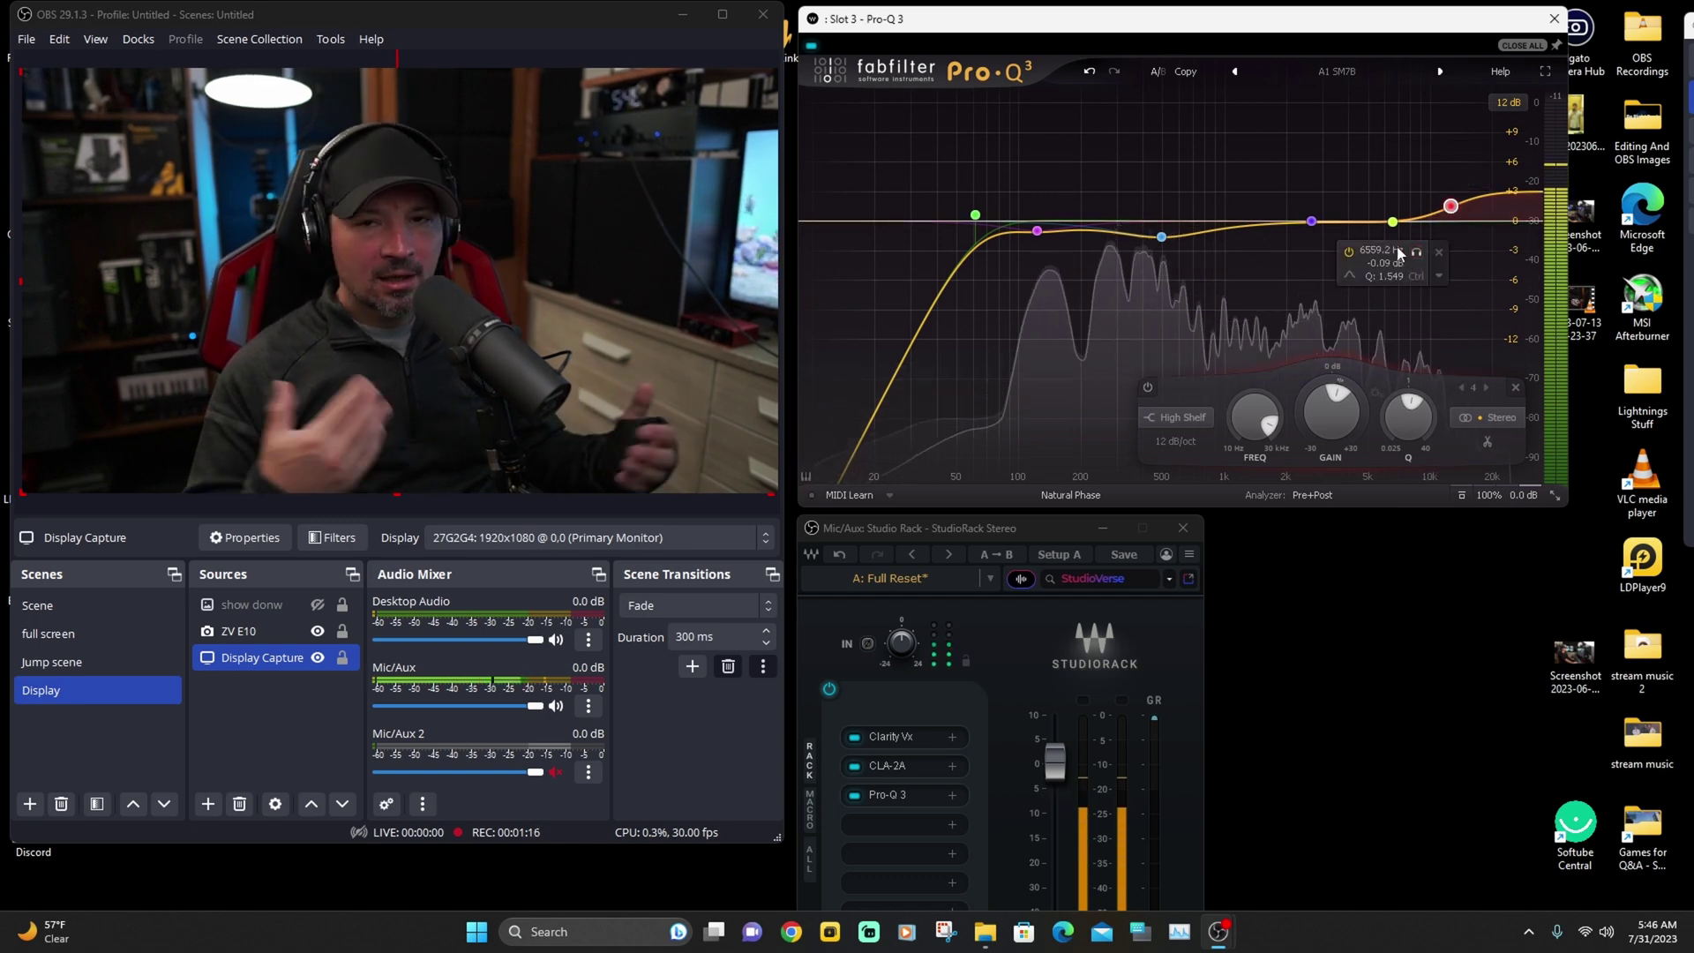
Boost and reposition the presence bell, settling it at about 3067 Hz with +1.79 dB gain.
left_click(1312, 221)
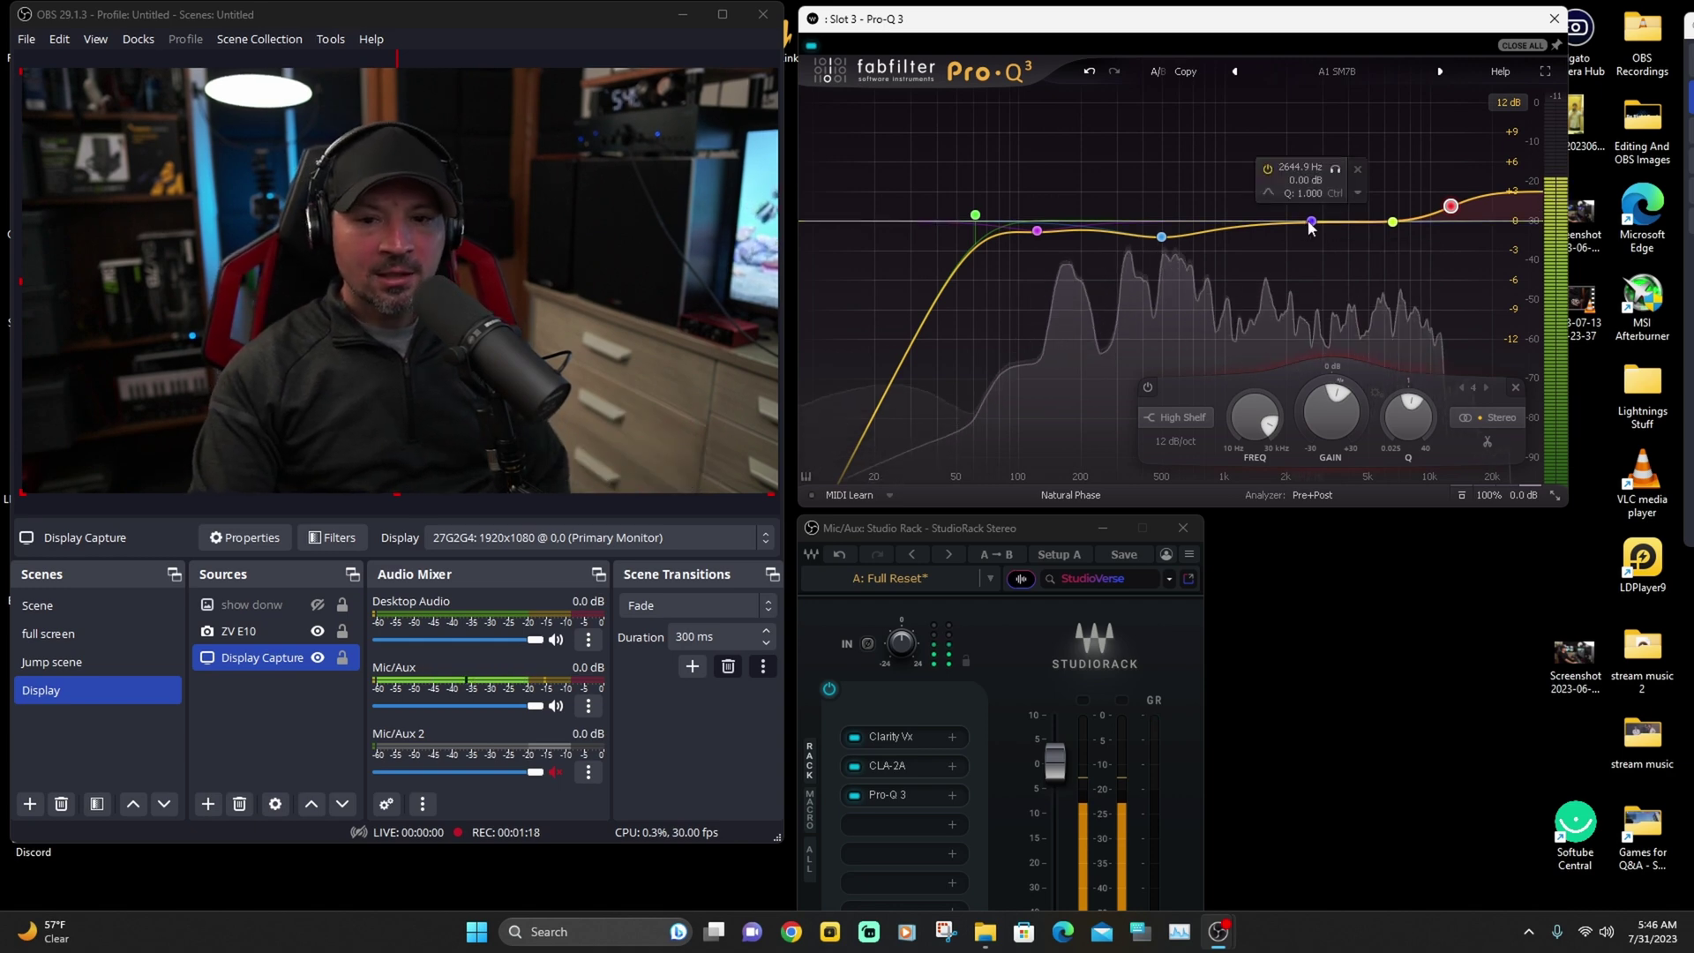
left_click_drag(1310, 221, 1309, 210)
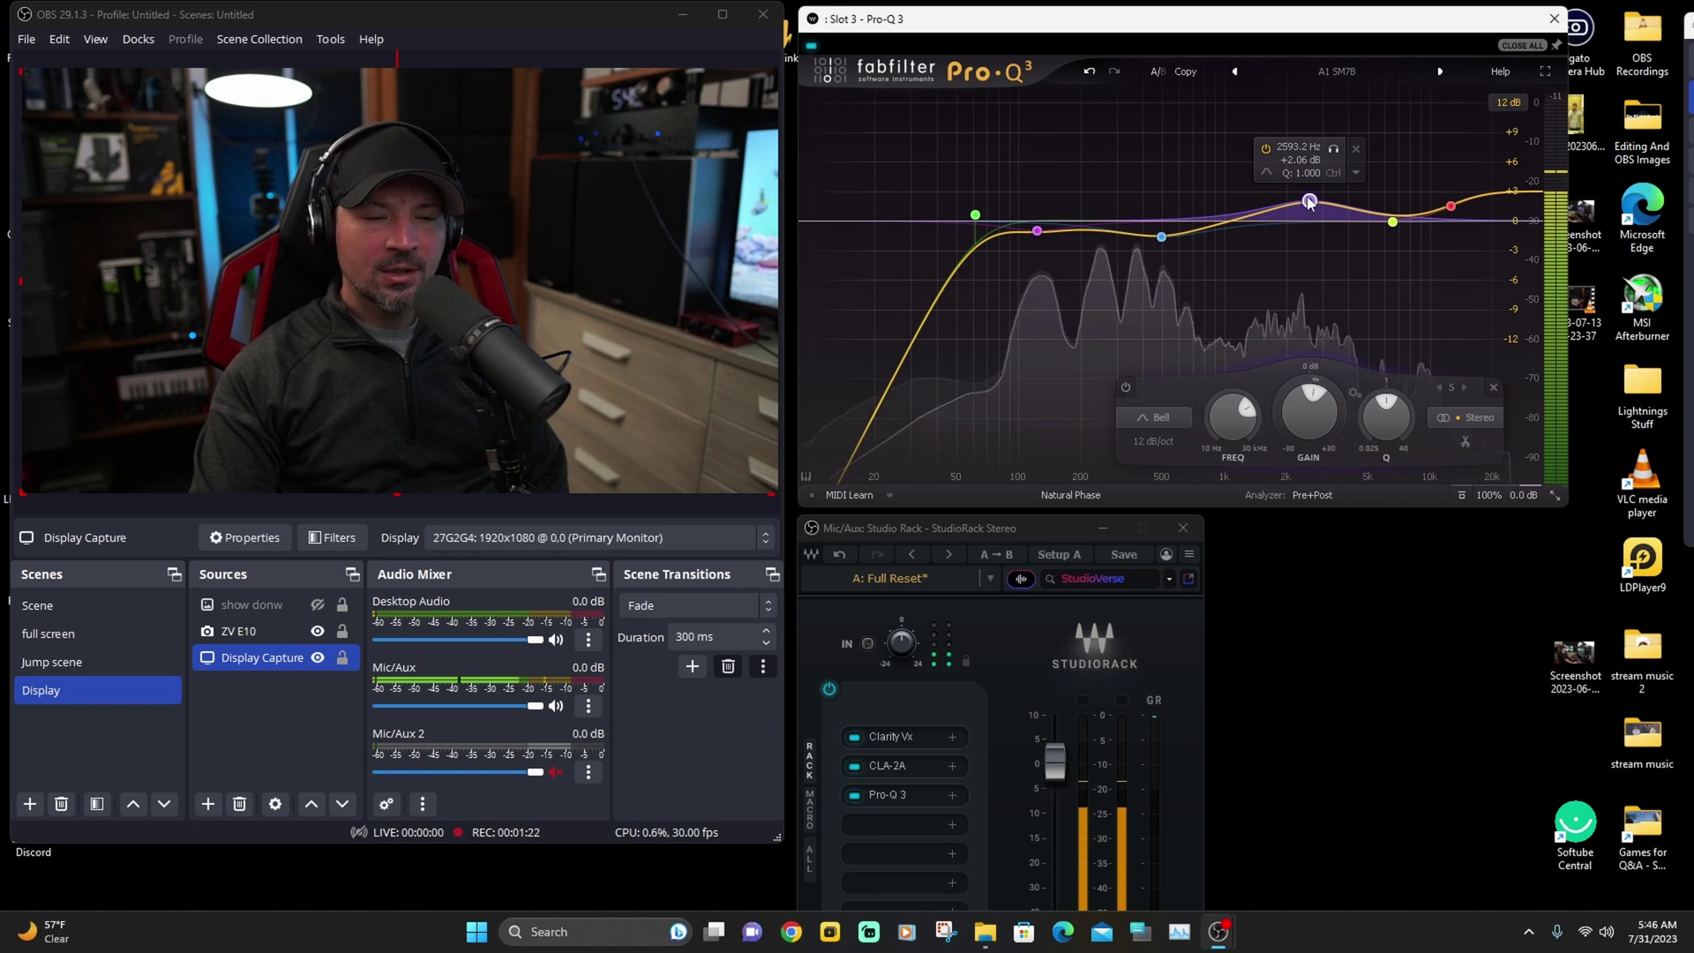
left_click_drag(1310, 202, 1373, 200)
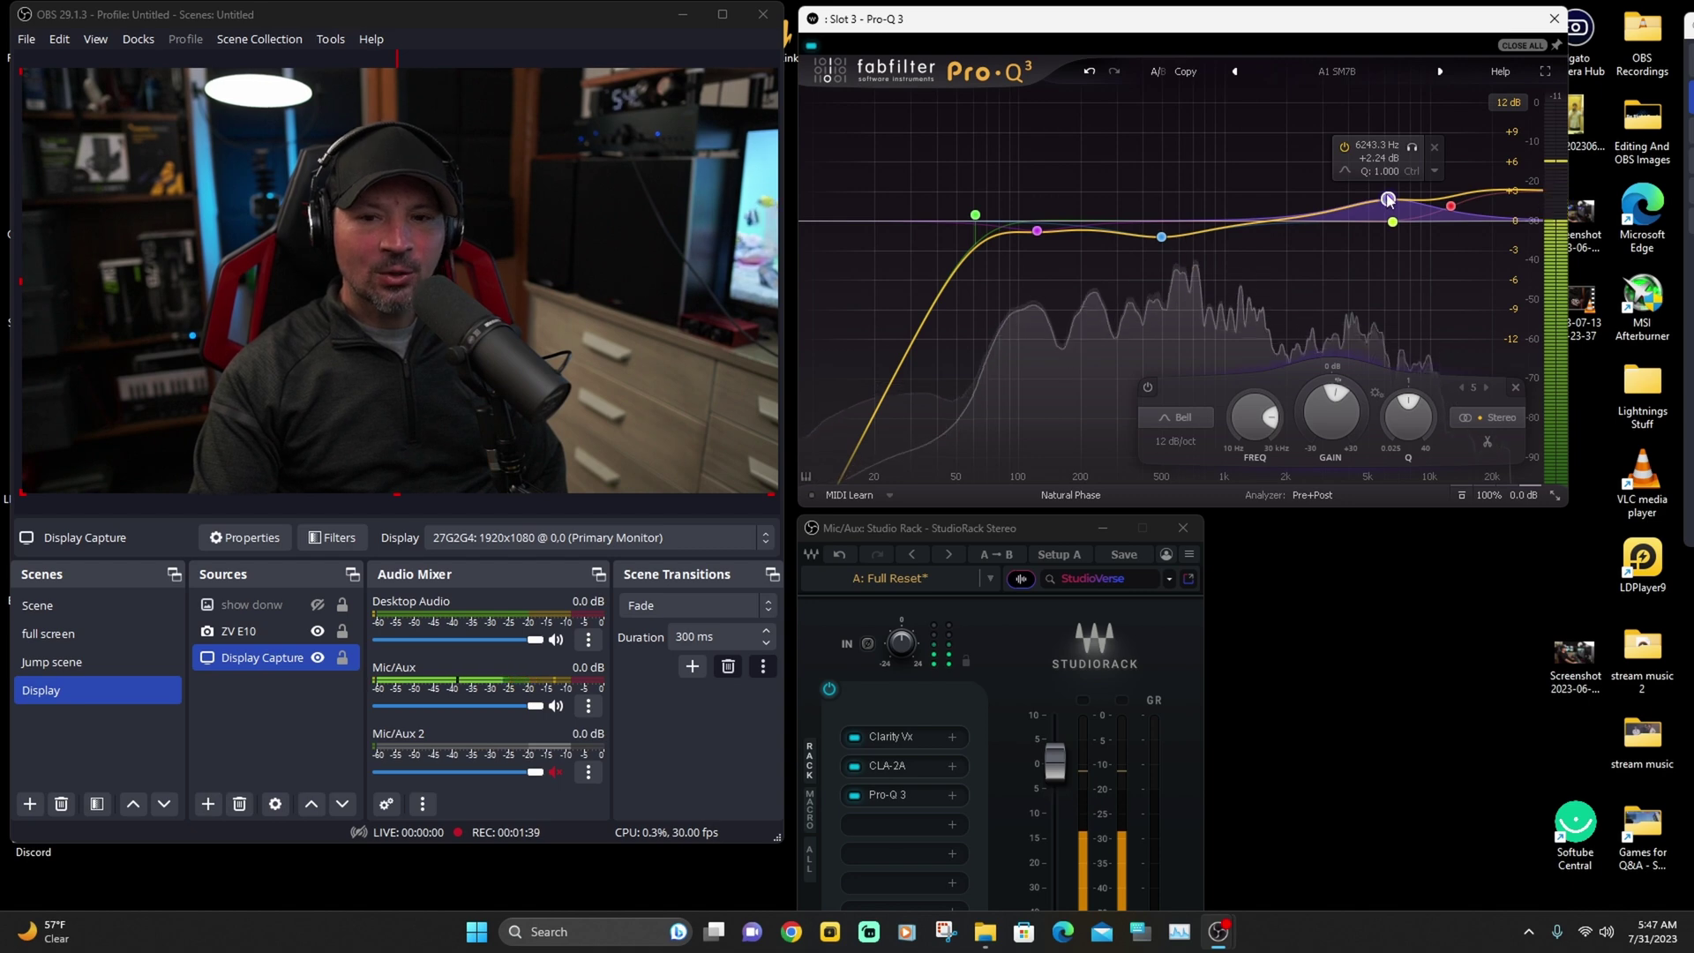
mouse_move(1388, 197)
left_mouse_down()
mouse_move(1388, 177)
mouse_move(1390, 221)
left_mouse_up()
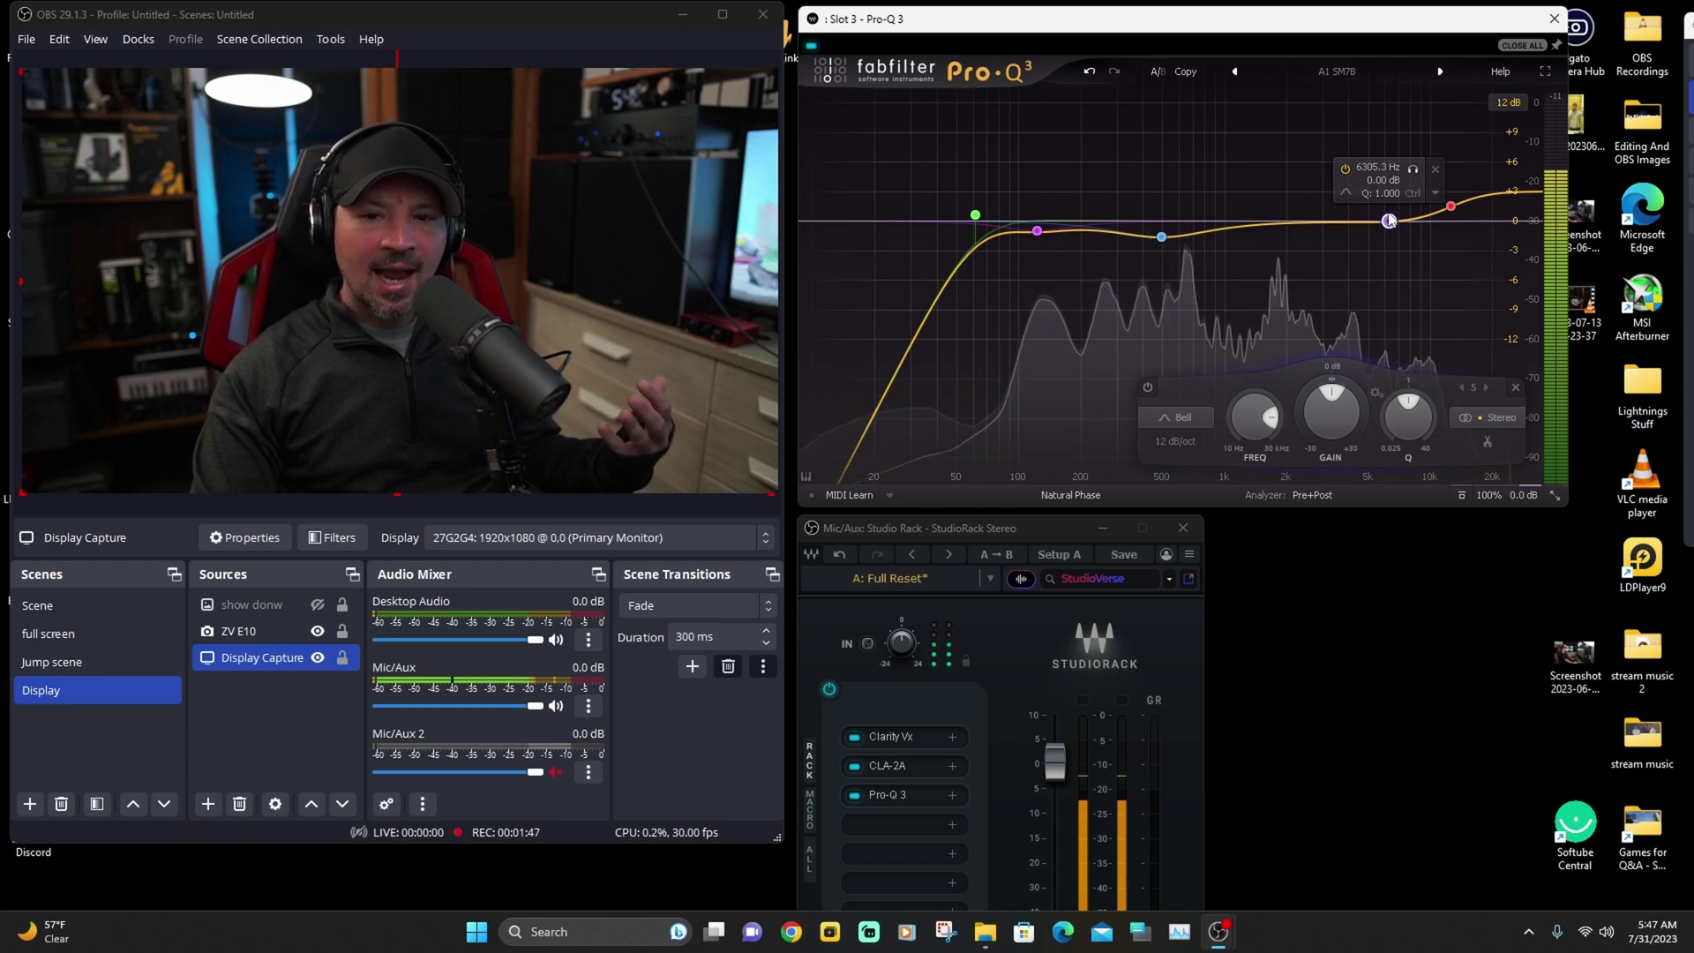
left_click_drag(1389, 221, 1340, 209)
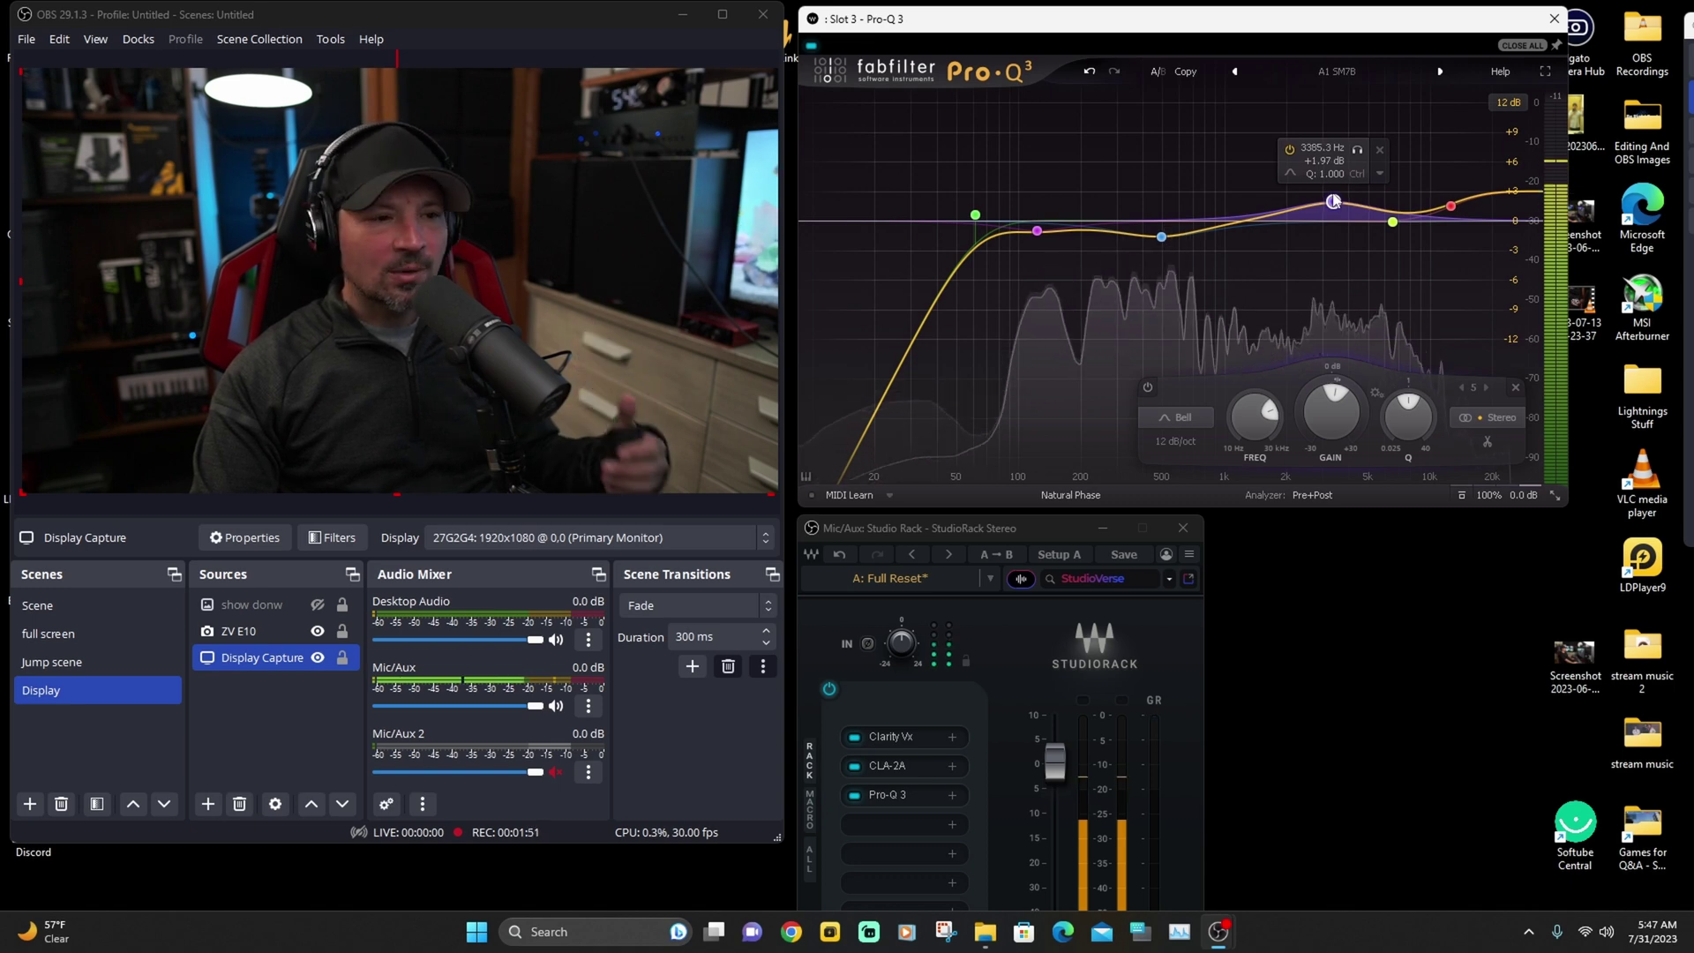
left_click_drag(1334, 201, 1325, 203)
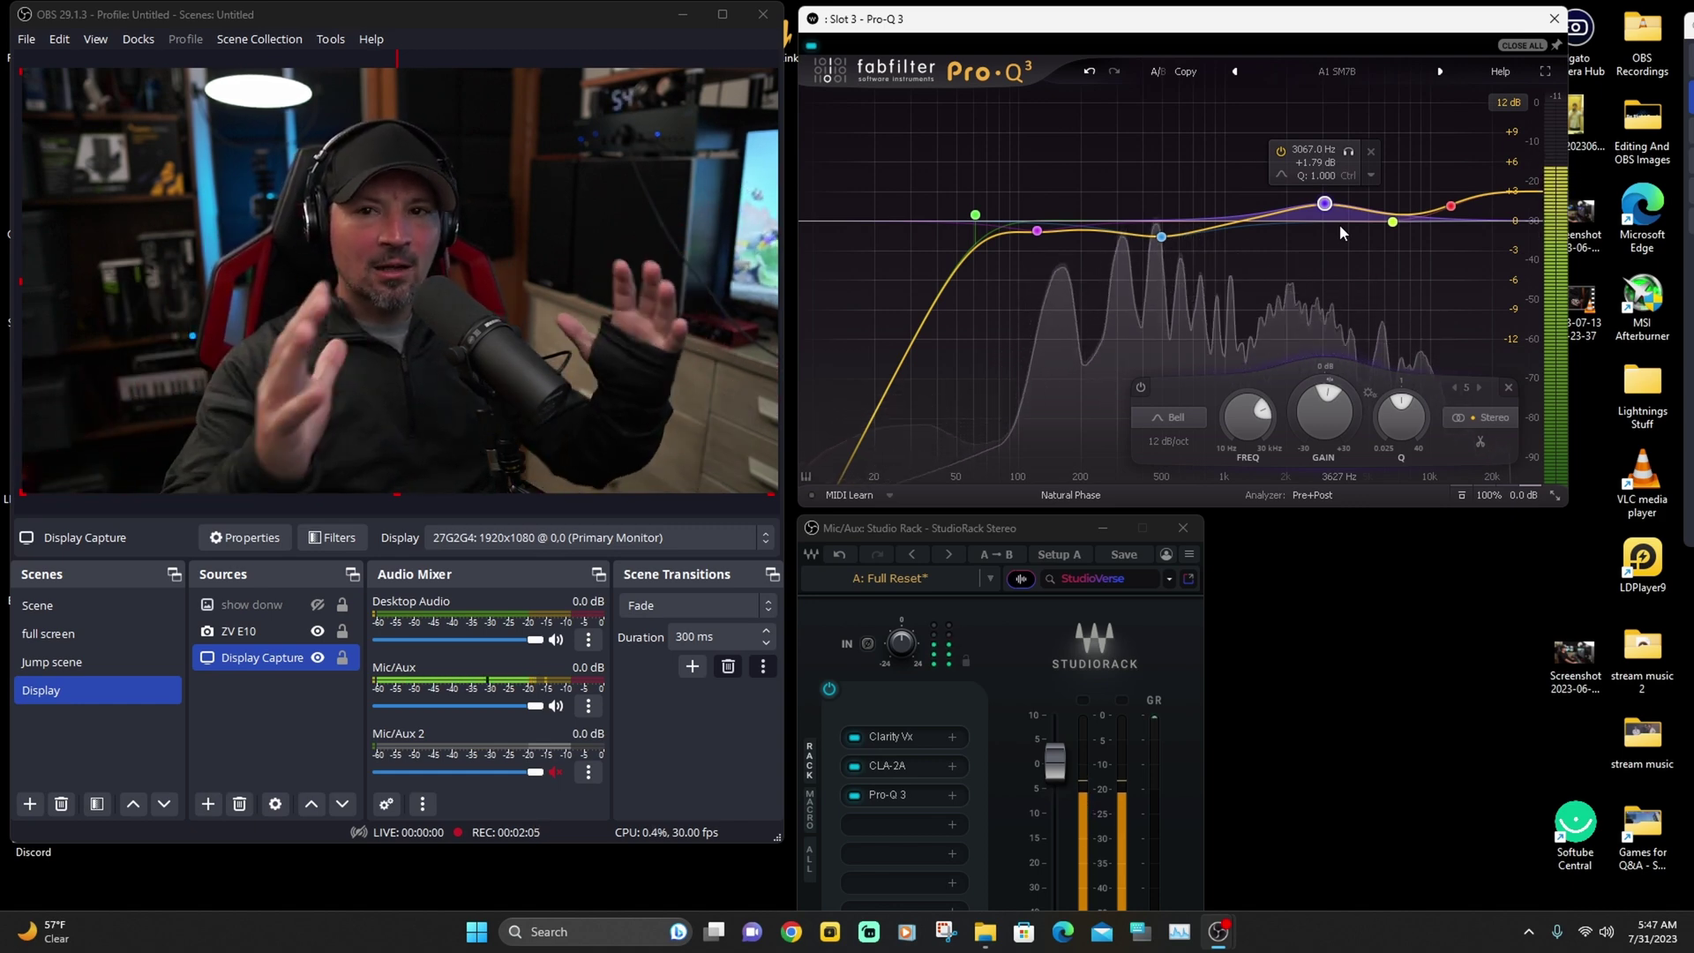
mouse_move(1162, 238)
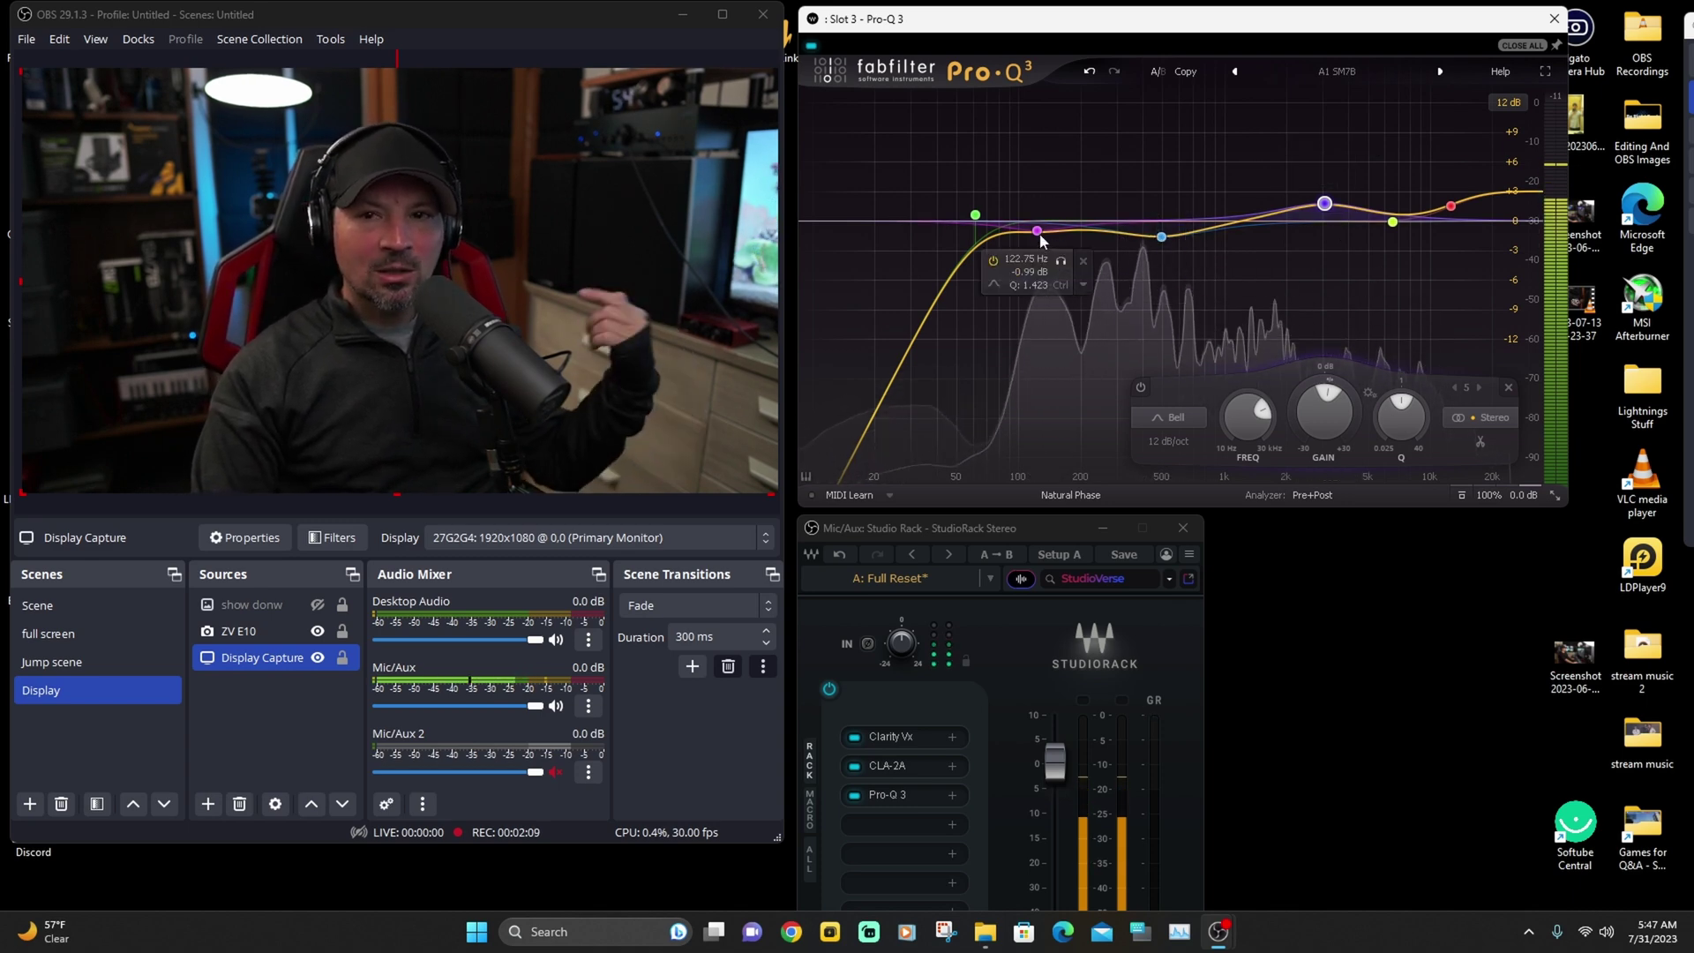
mouse_move(1451, 206)
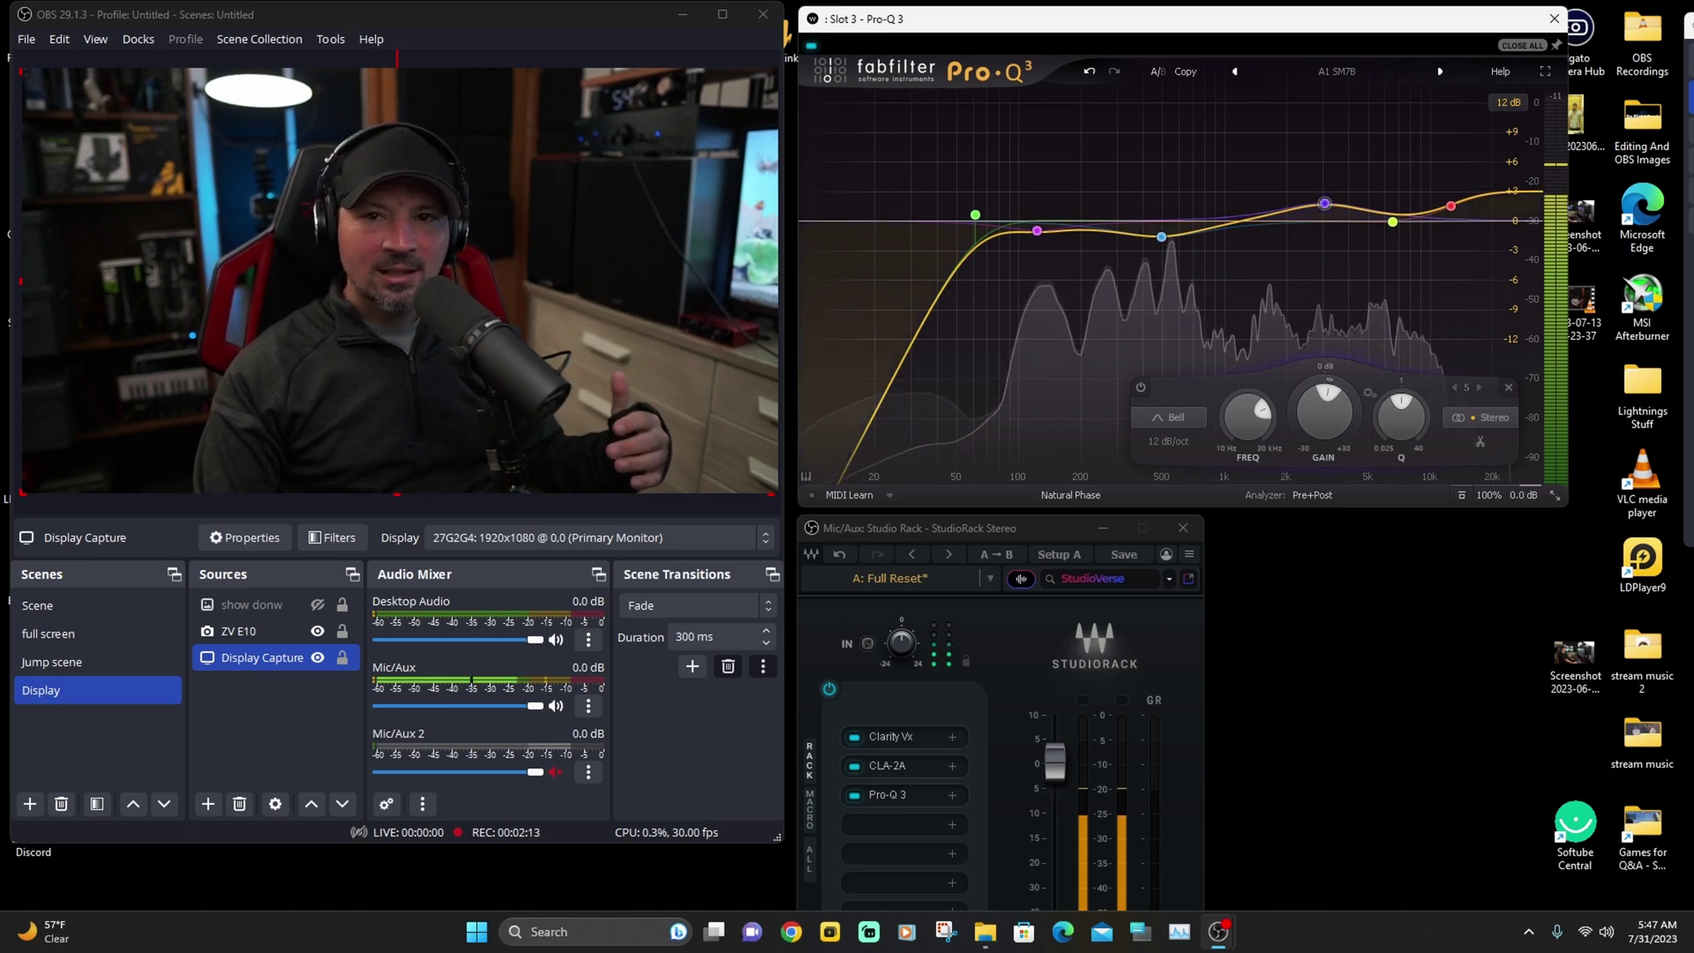
Add a narrow band cutting about −1.88 dB near 109 Hz, Q 8.814.
double_click(989, 116)
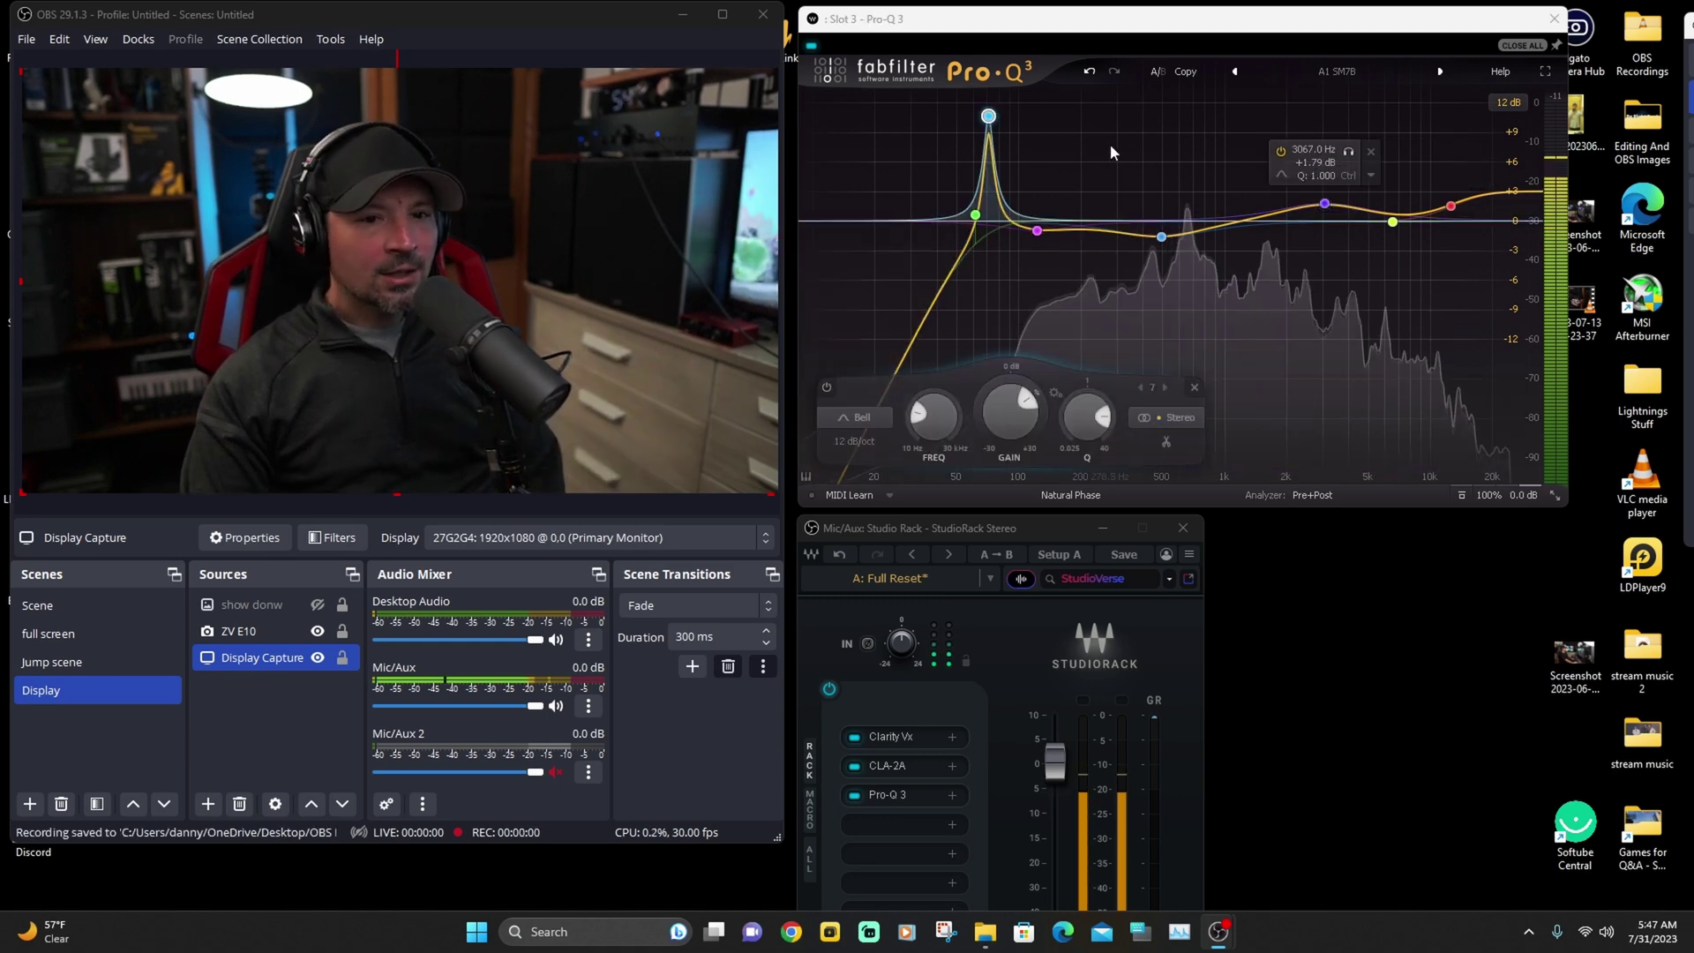
left_click_drag(988, 116, 1023, 246)
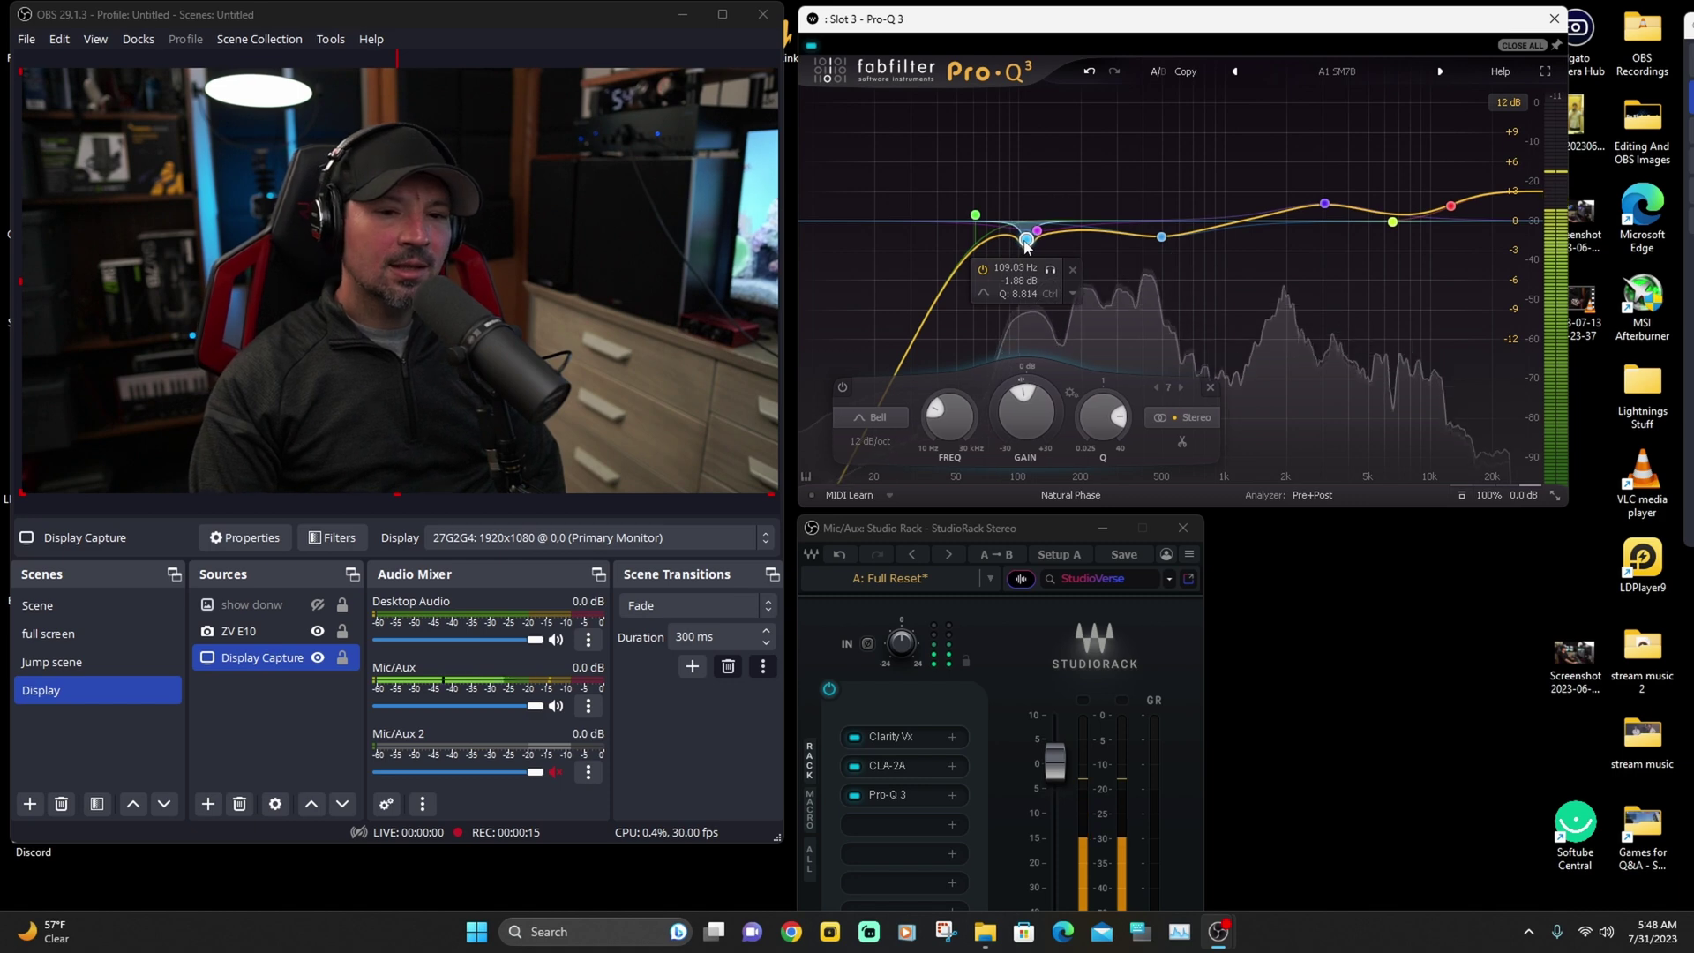
left_click(1153, 141)
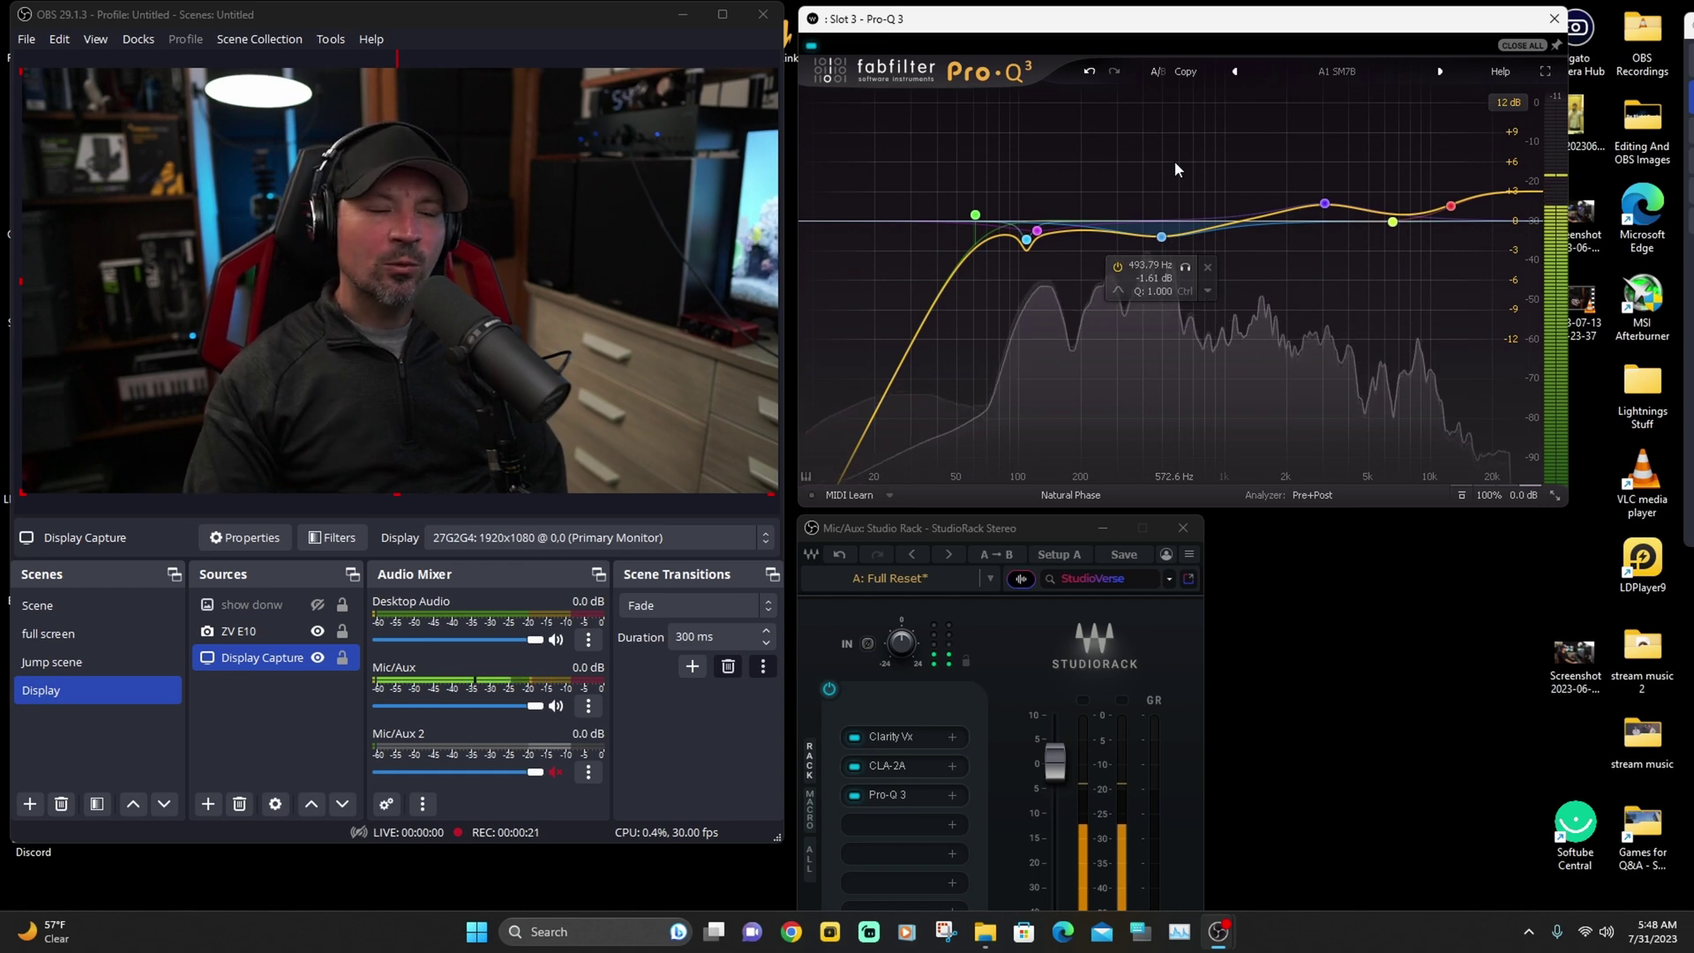
Create a new bell near 1.6 kHz with -2.00 dB gain and Q narrowed to about 5.3.
left_click_drag(1235, 177, 1268, 131)
scroll(1243, 154, "up", 5)
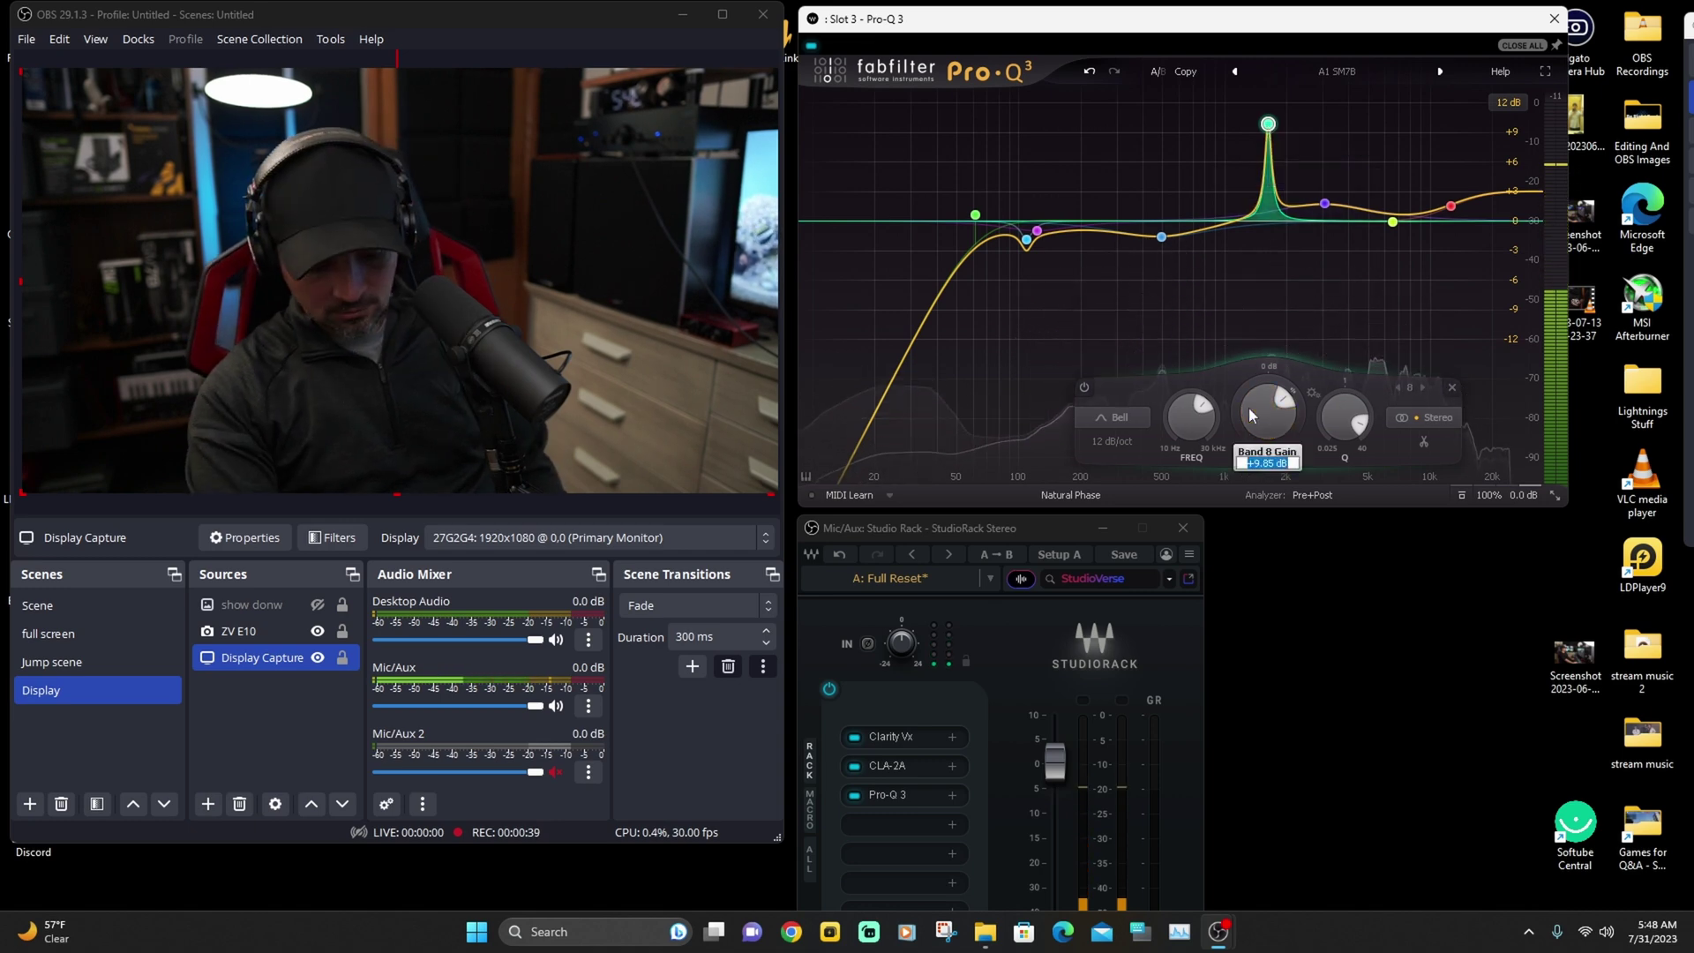
type("-2")
key("Return")
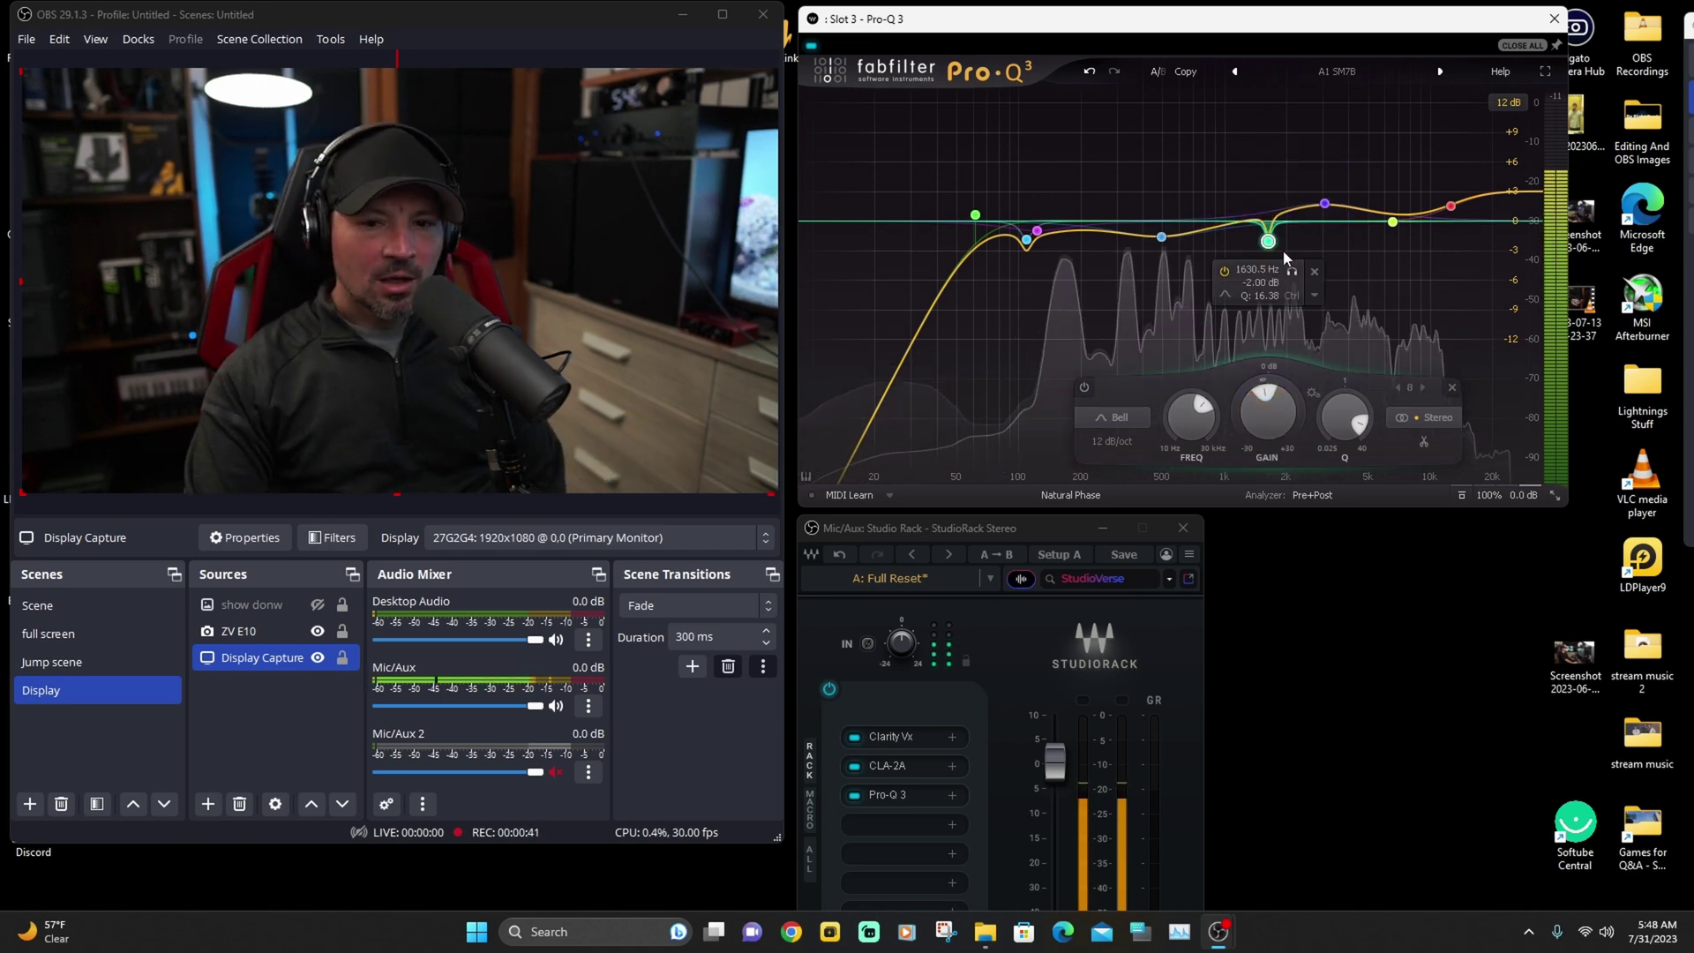
scroll(1339, 424, "down", 3)
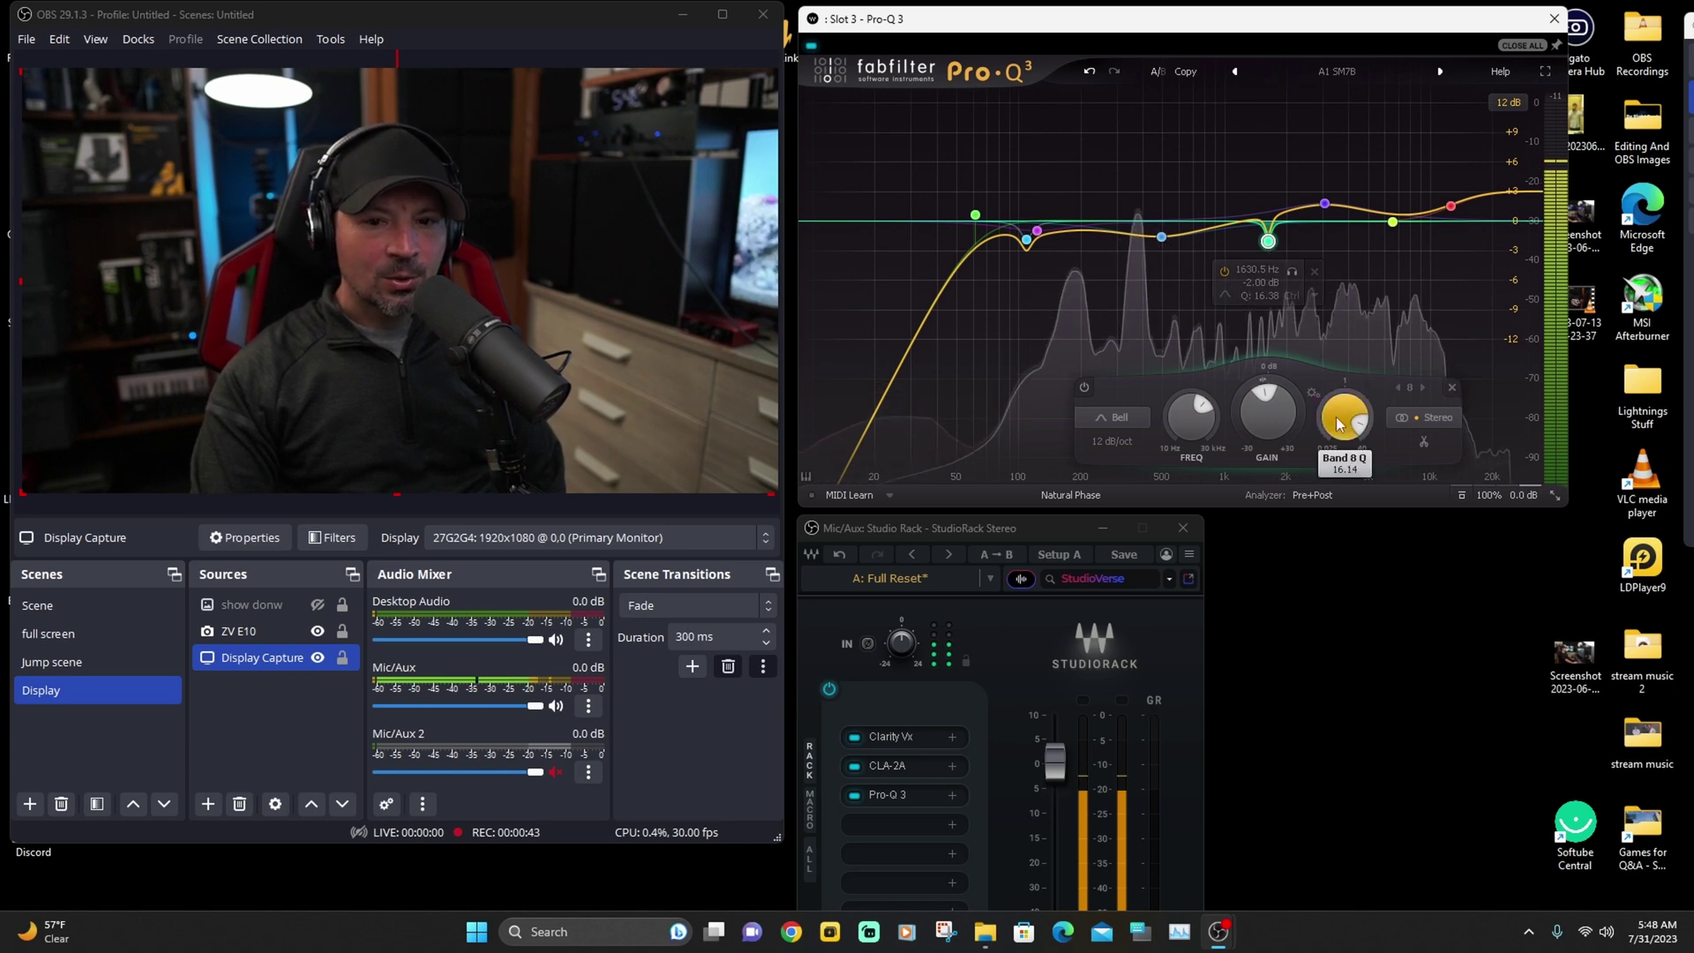
scroll(1329, 421, "down", 10)
scroll(1330, 421, "up", 2)
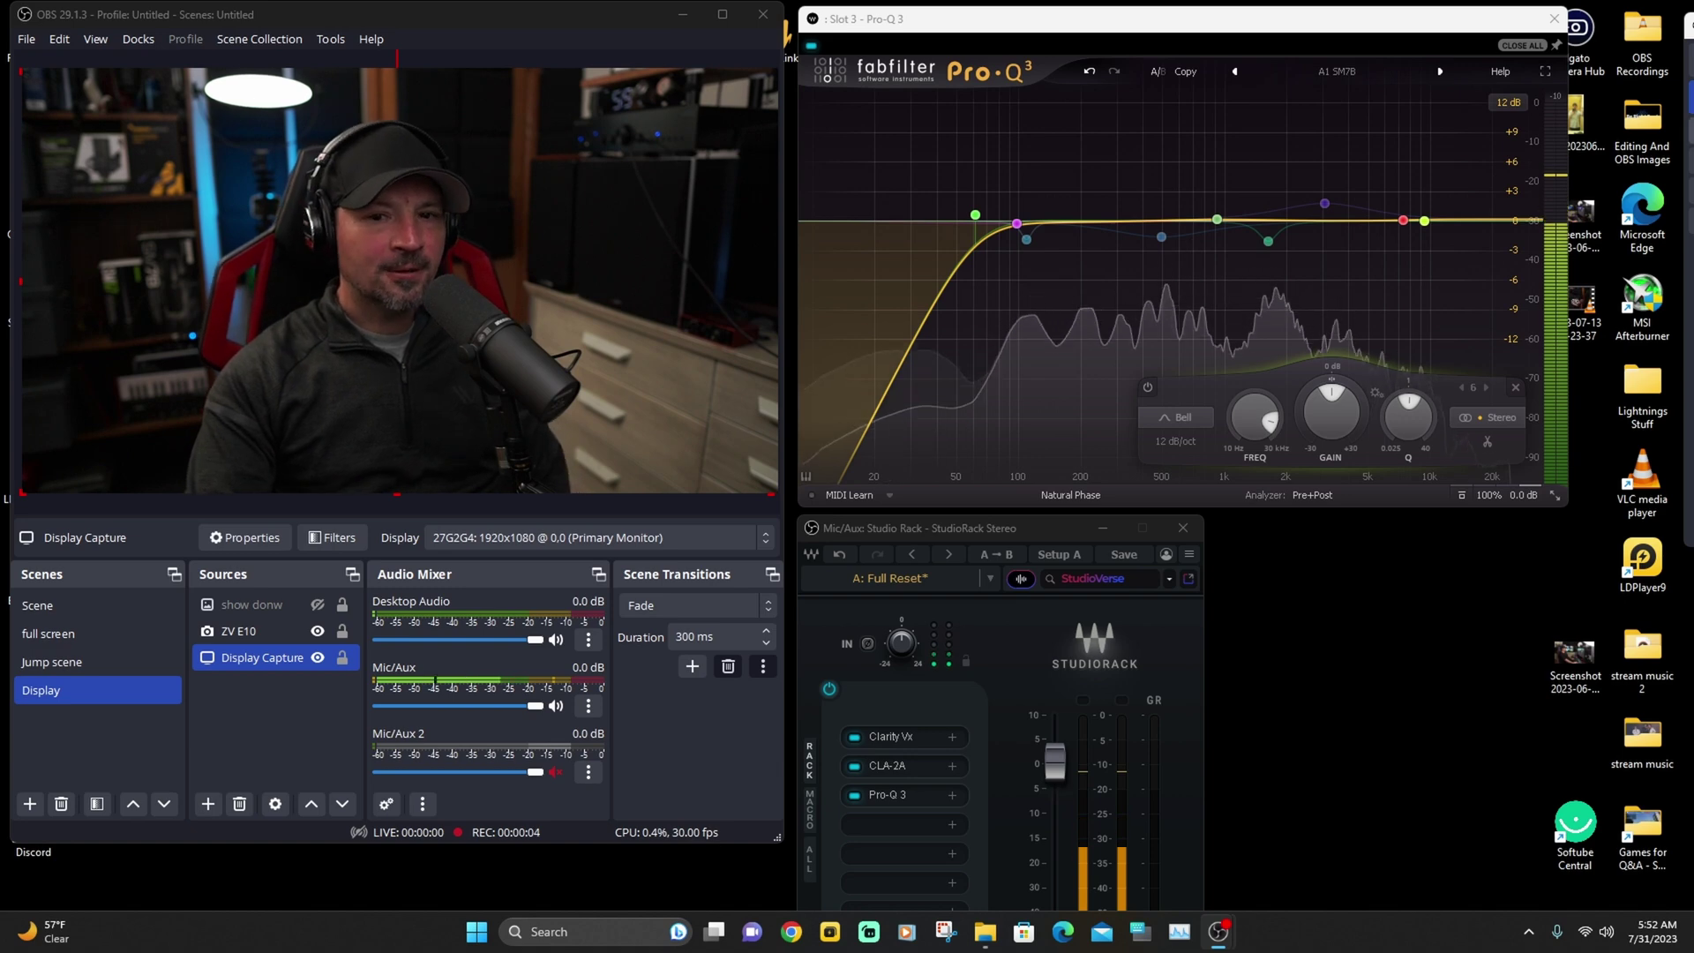
Try a dip of about -3.3 dB on the yellow high band, shifted to roughly 8.3 kHz.
mouse_move(1424, 231)
left_click_drag(1423, 231, 1421, 257)
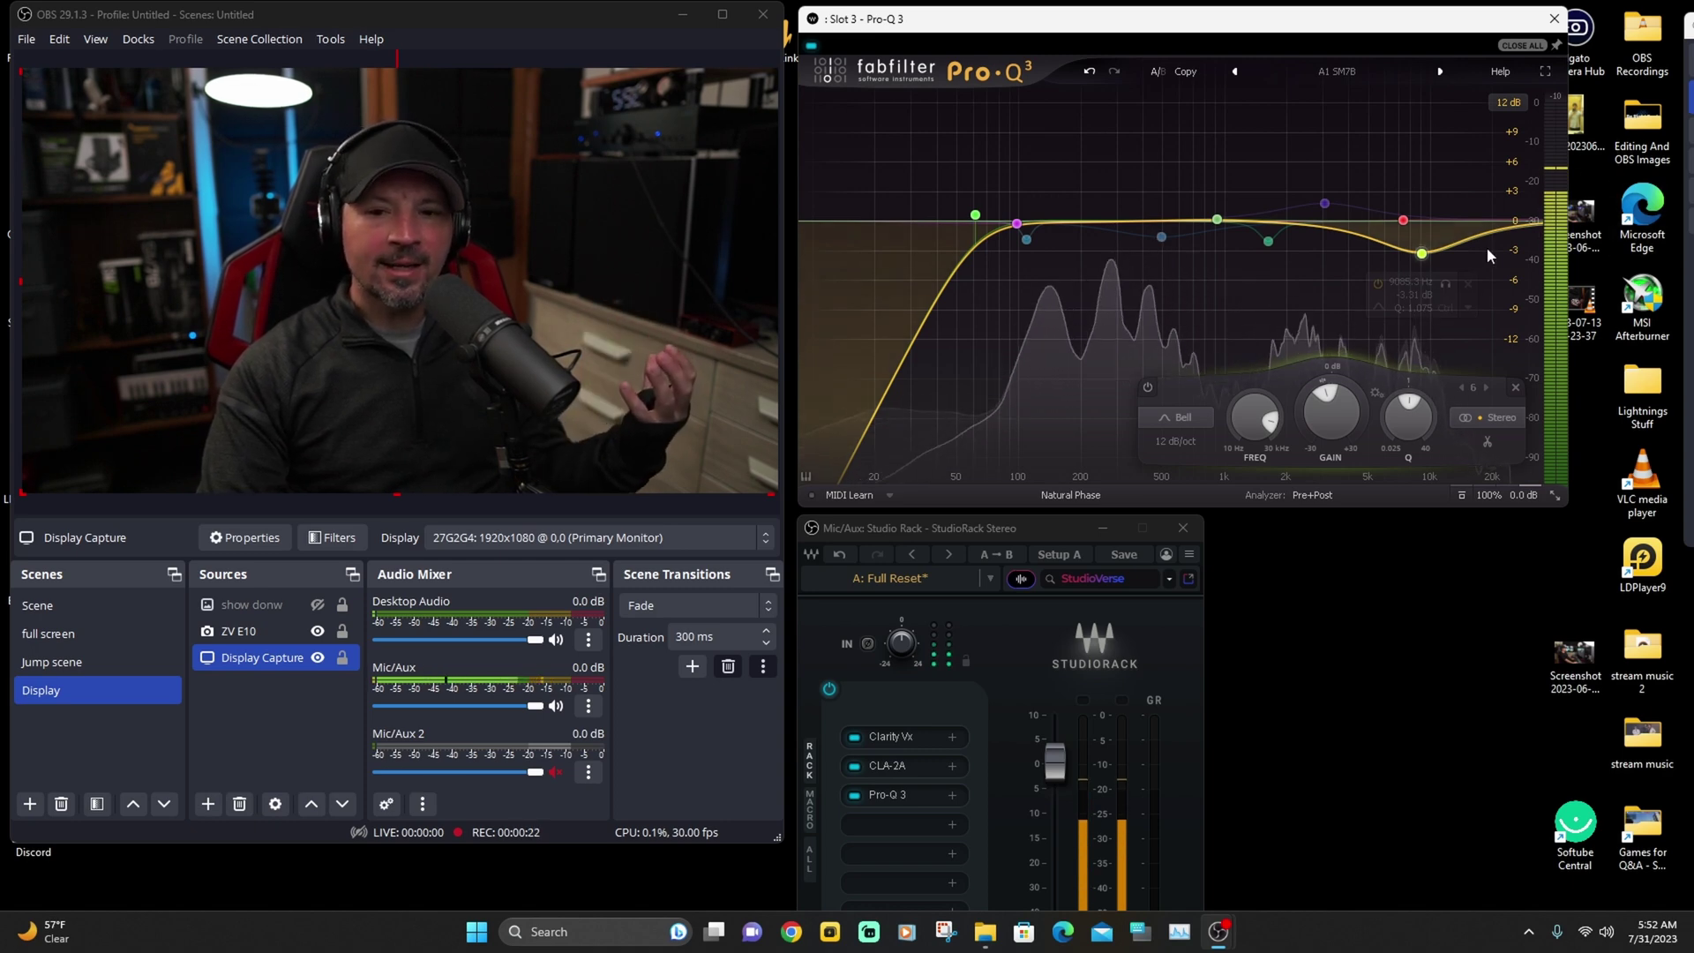
left_click_drag(1422, 254, 1420, 255)
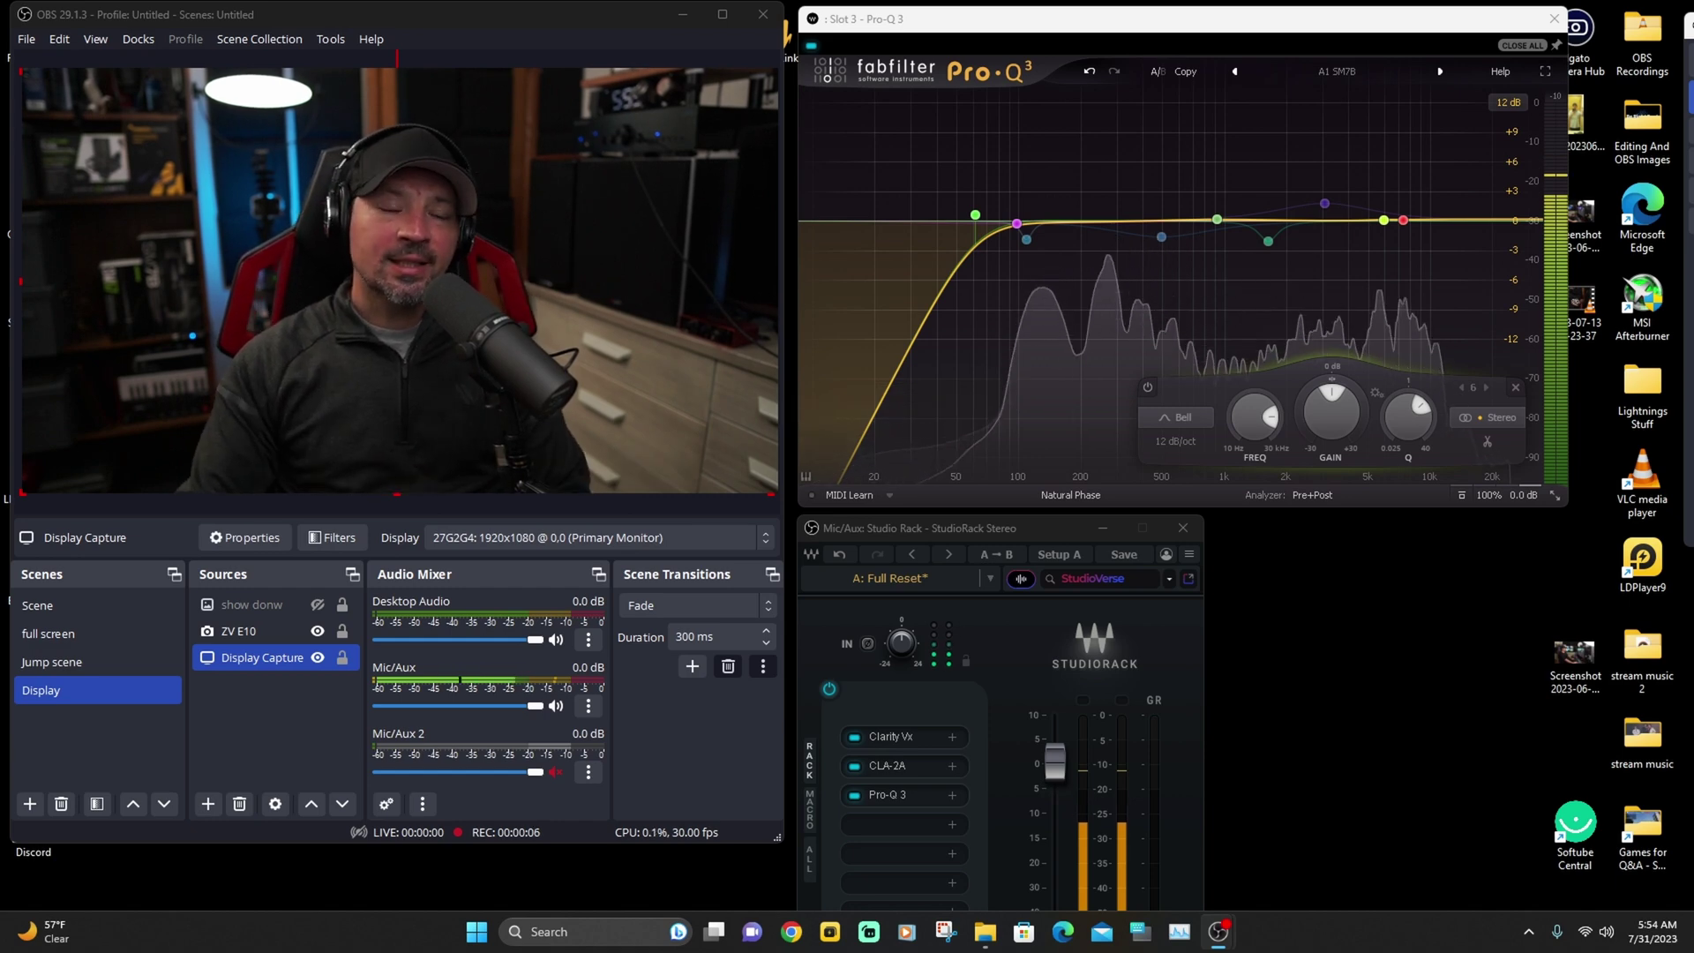
Boost band 6 to nearly +9 dB near 6 kHz, then return it to 0 dB and adjust Q.
mouse_move(1391, 225)
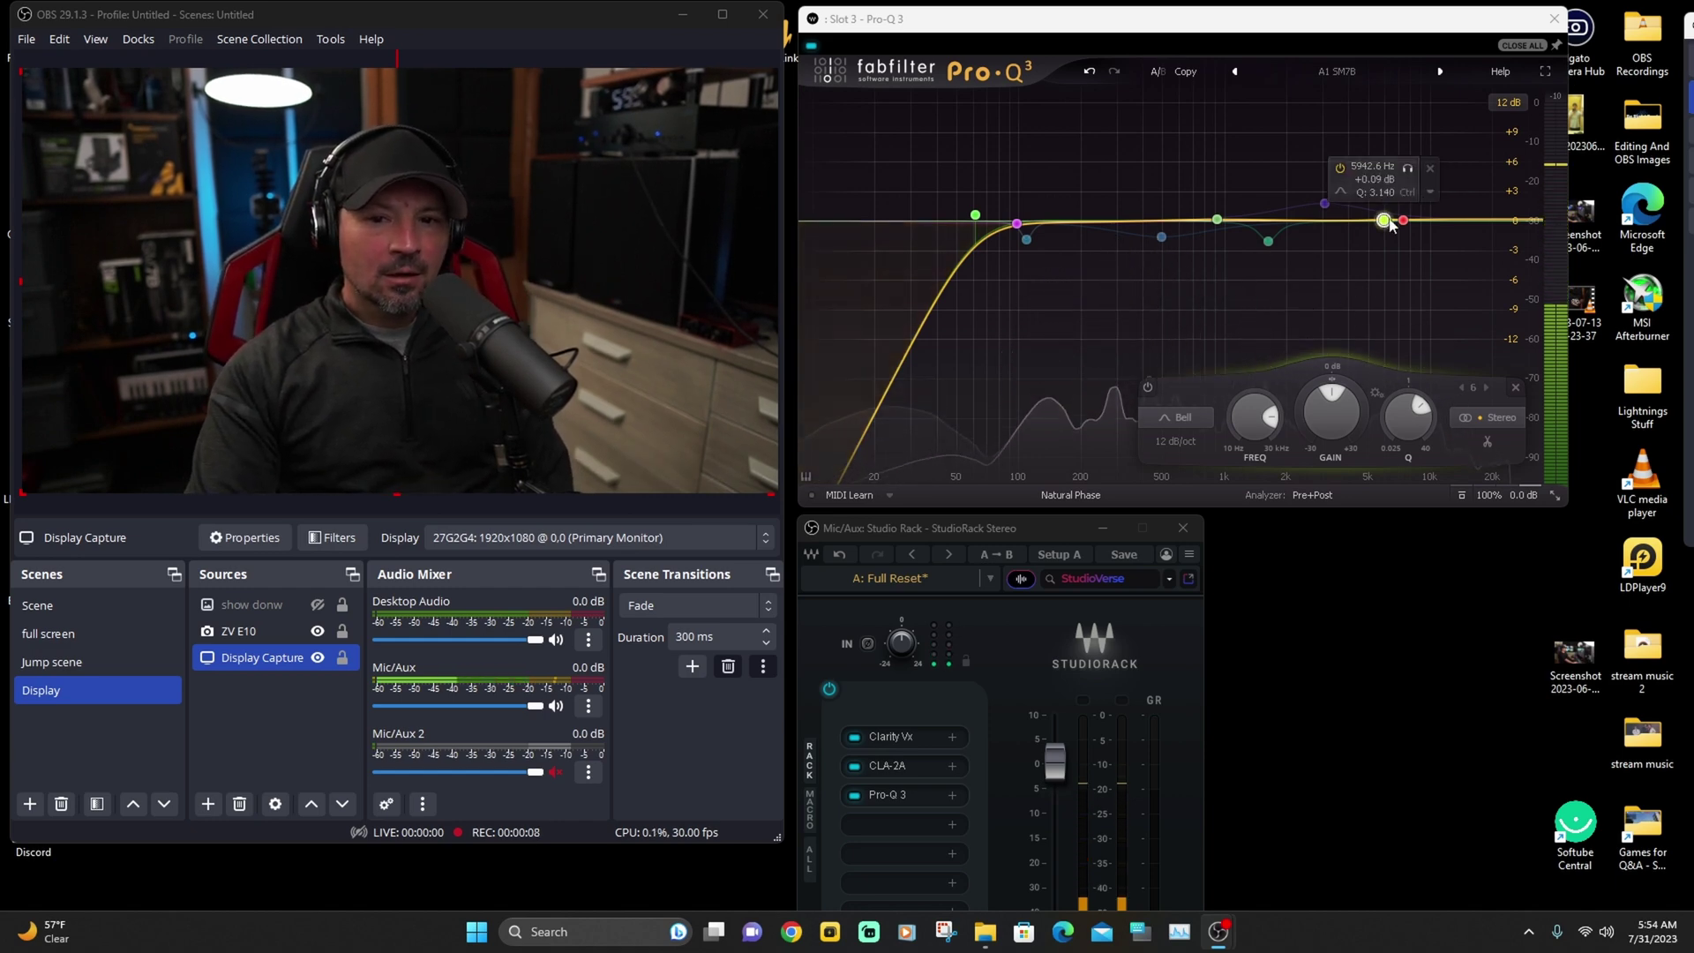
left_click_drag(1391, 225, 1383, 143)
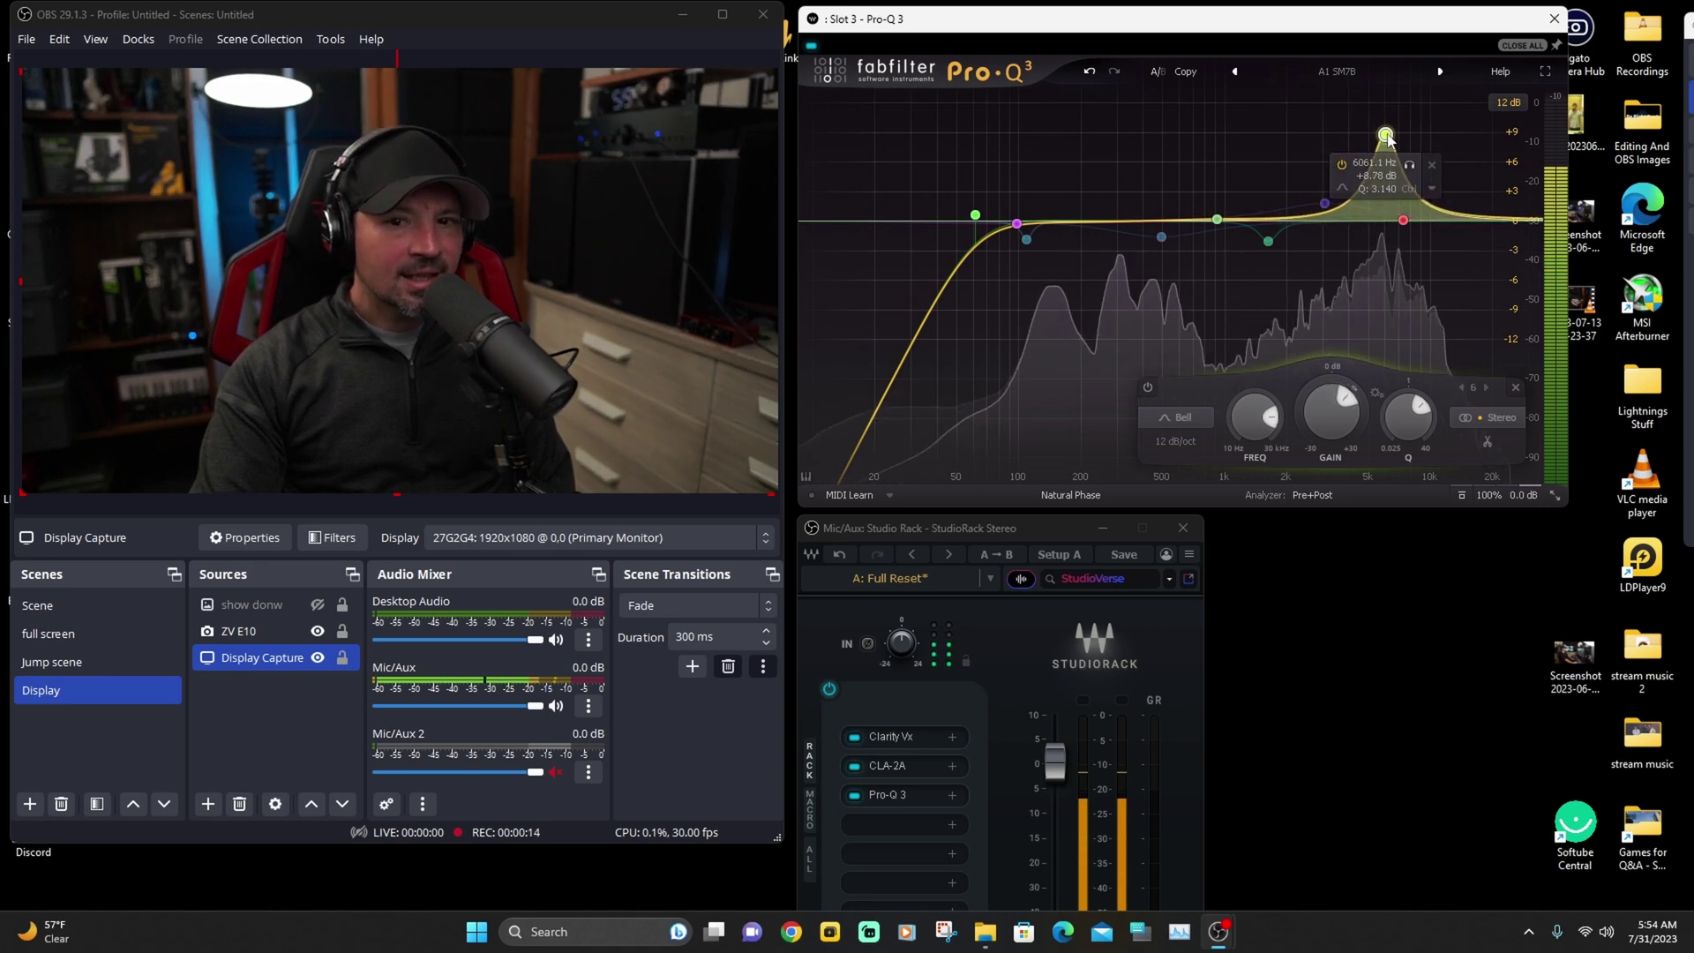
left_click_drag(1387, 136, 1390, 259)
scroll(1386, 255, "up", 2)
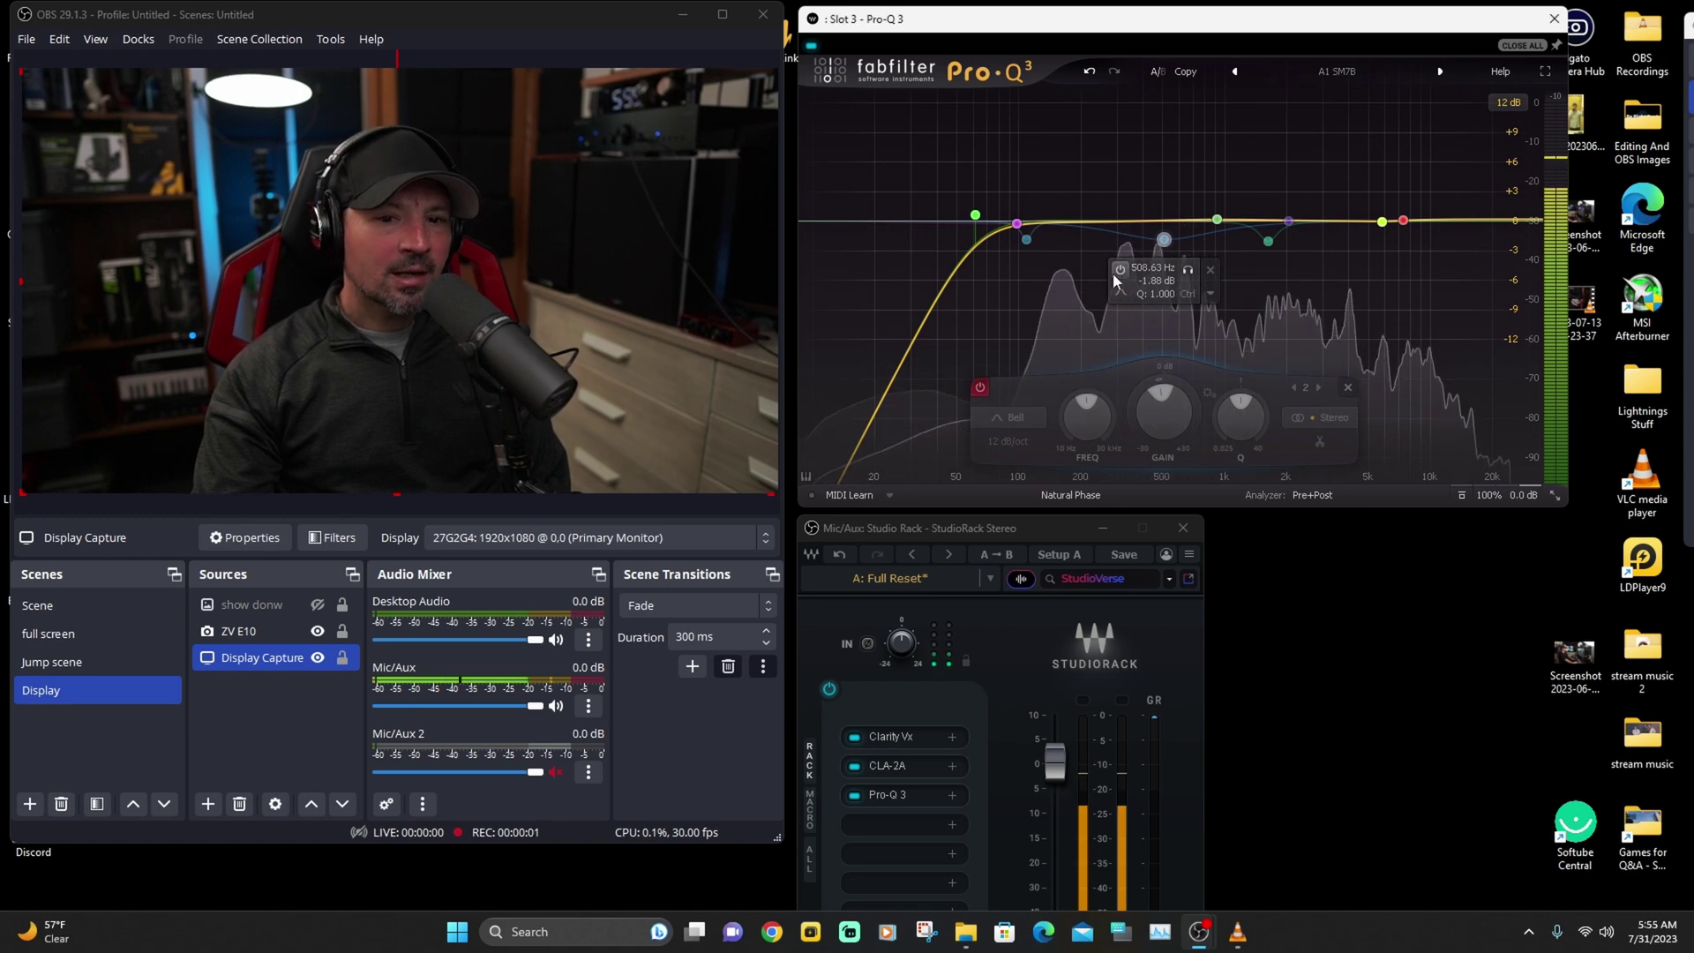
Flatten the ~480 Hz cut to 0 dB and lift the purple band about +2.3 dB near 120 Hz.
left_click_drag(1162, 246, 1163, 242)
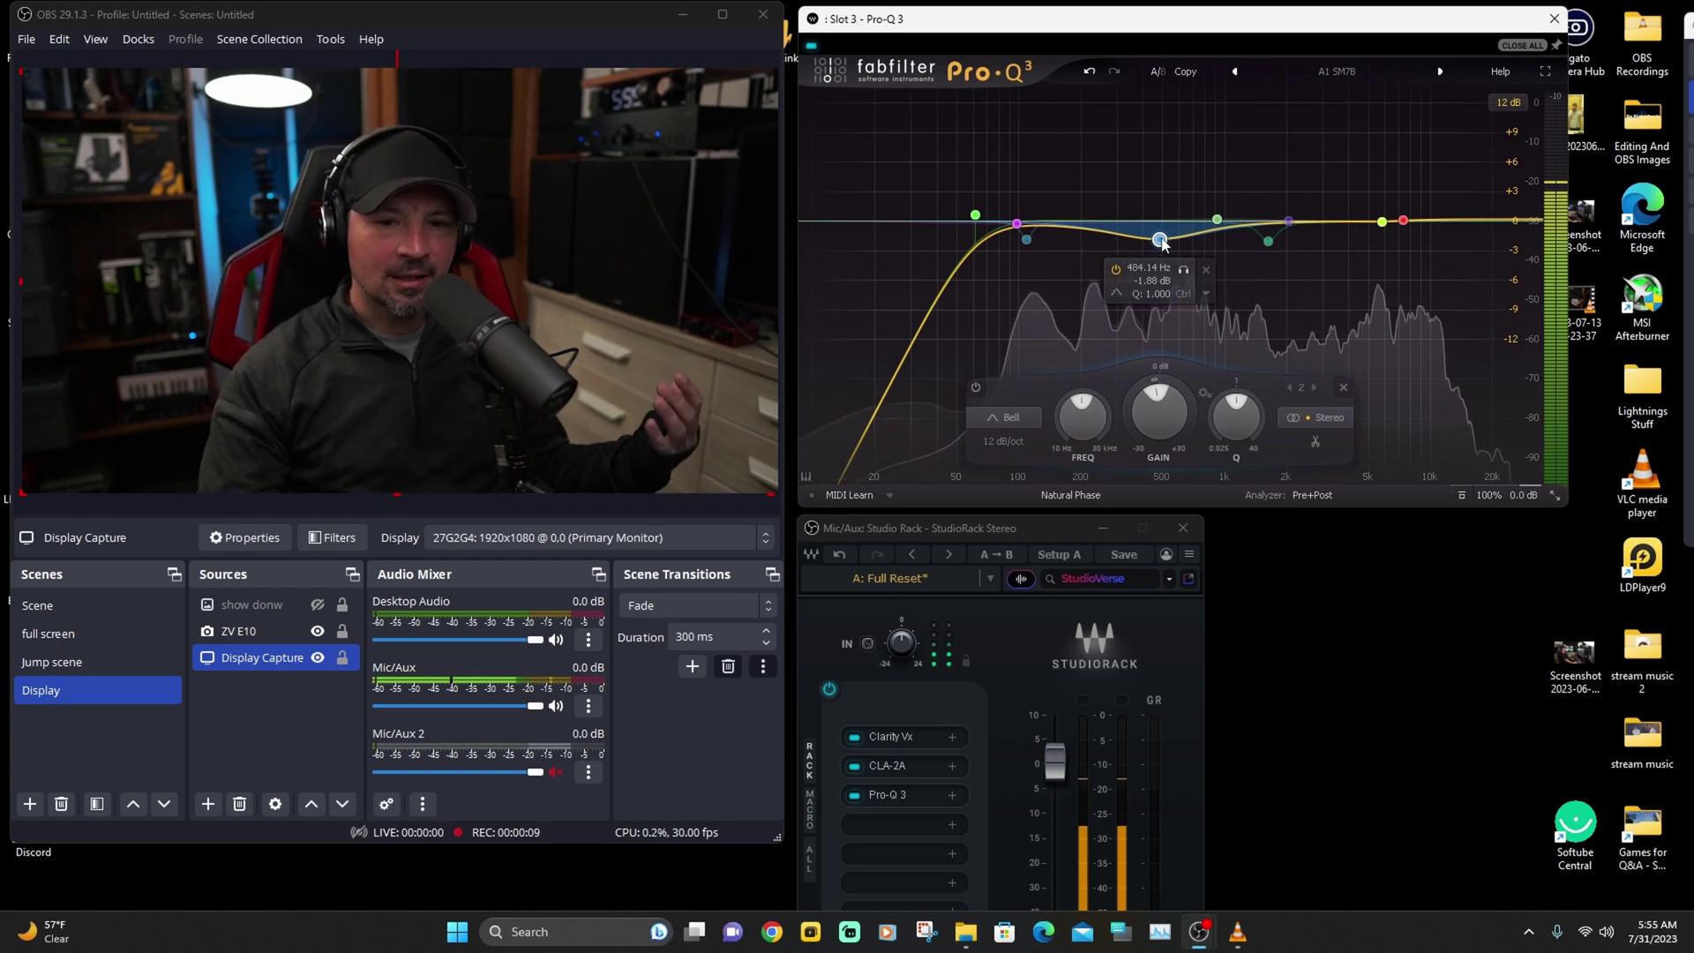
left_click_drag(1165, 245, 1161, 226)
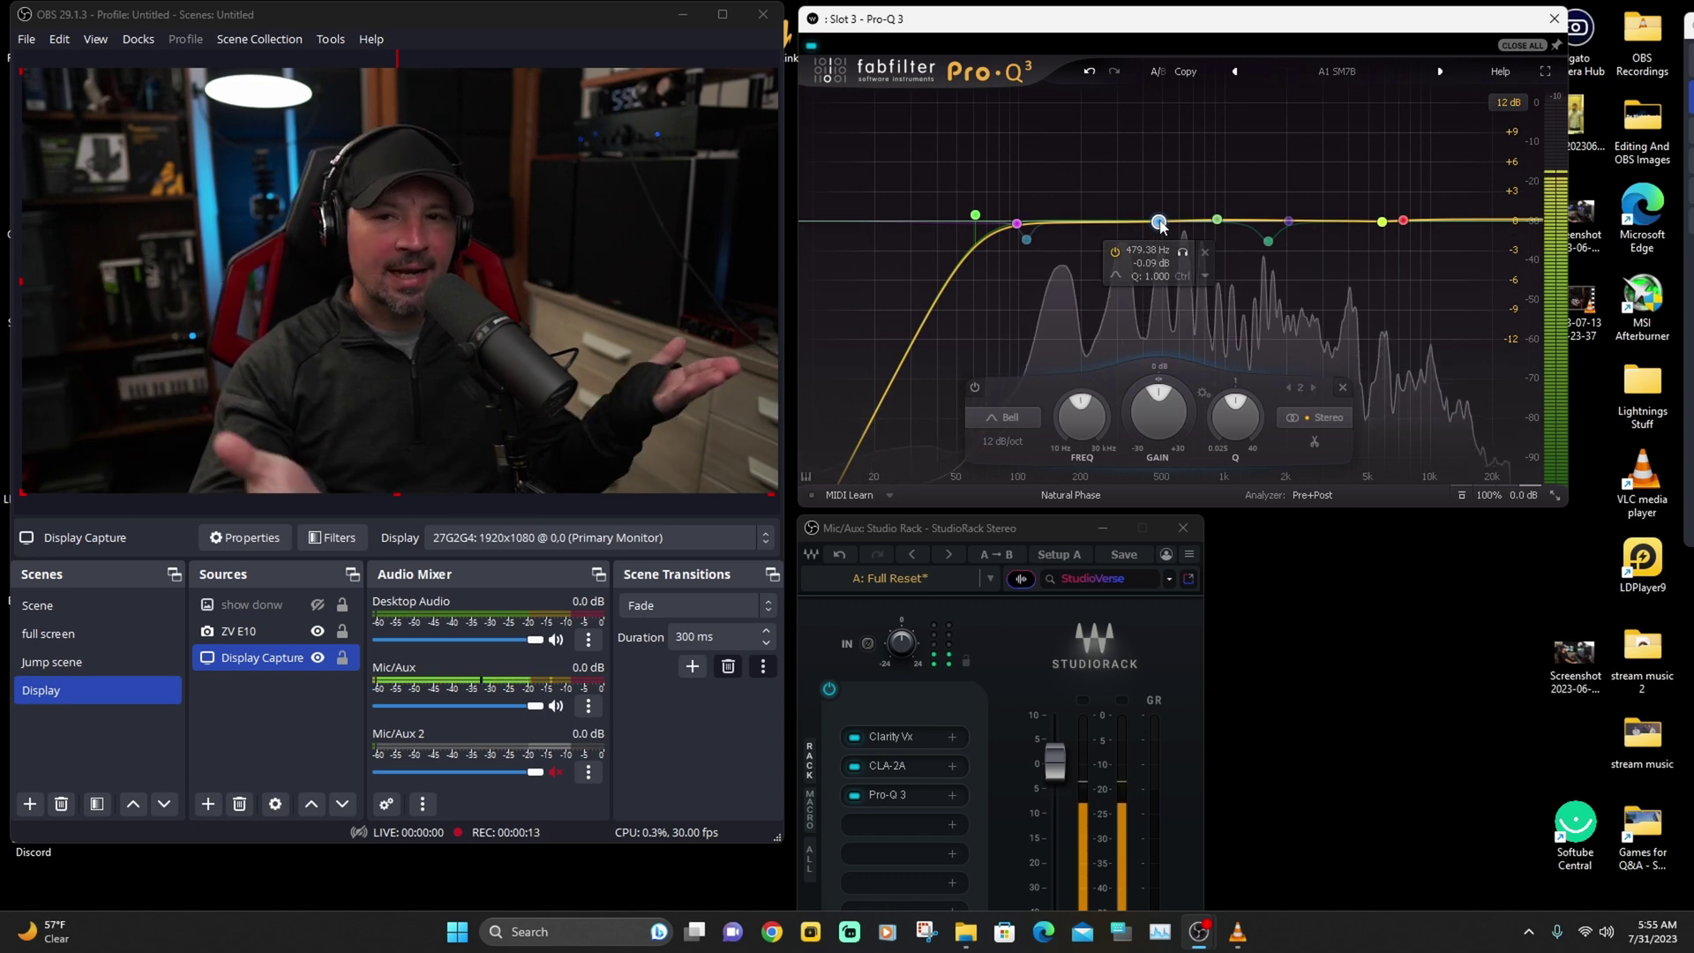
mouse_move(1018, 224)
left_mouse_down()
mouse_move(1026, 246)
mouse_move(1019, 199)
mouse_move(1036, 203)
left_mouse_up()
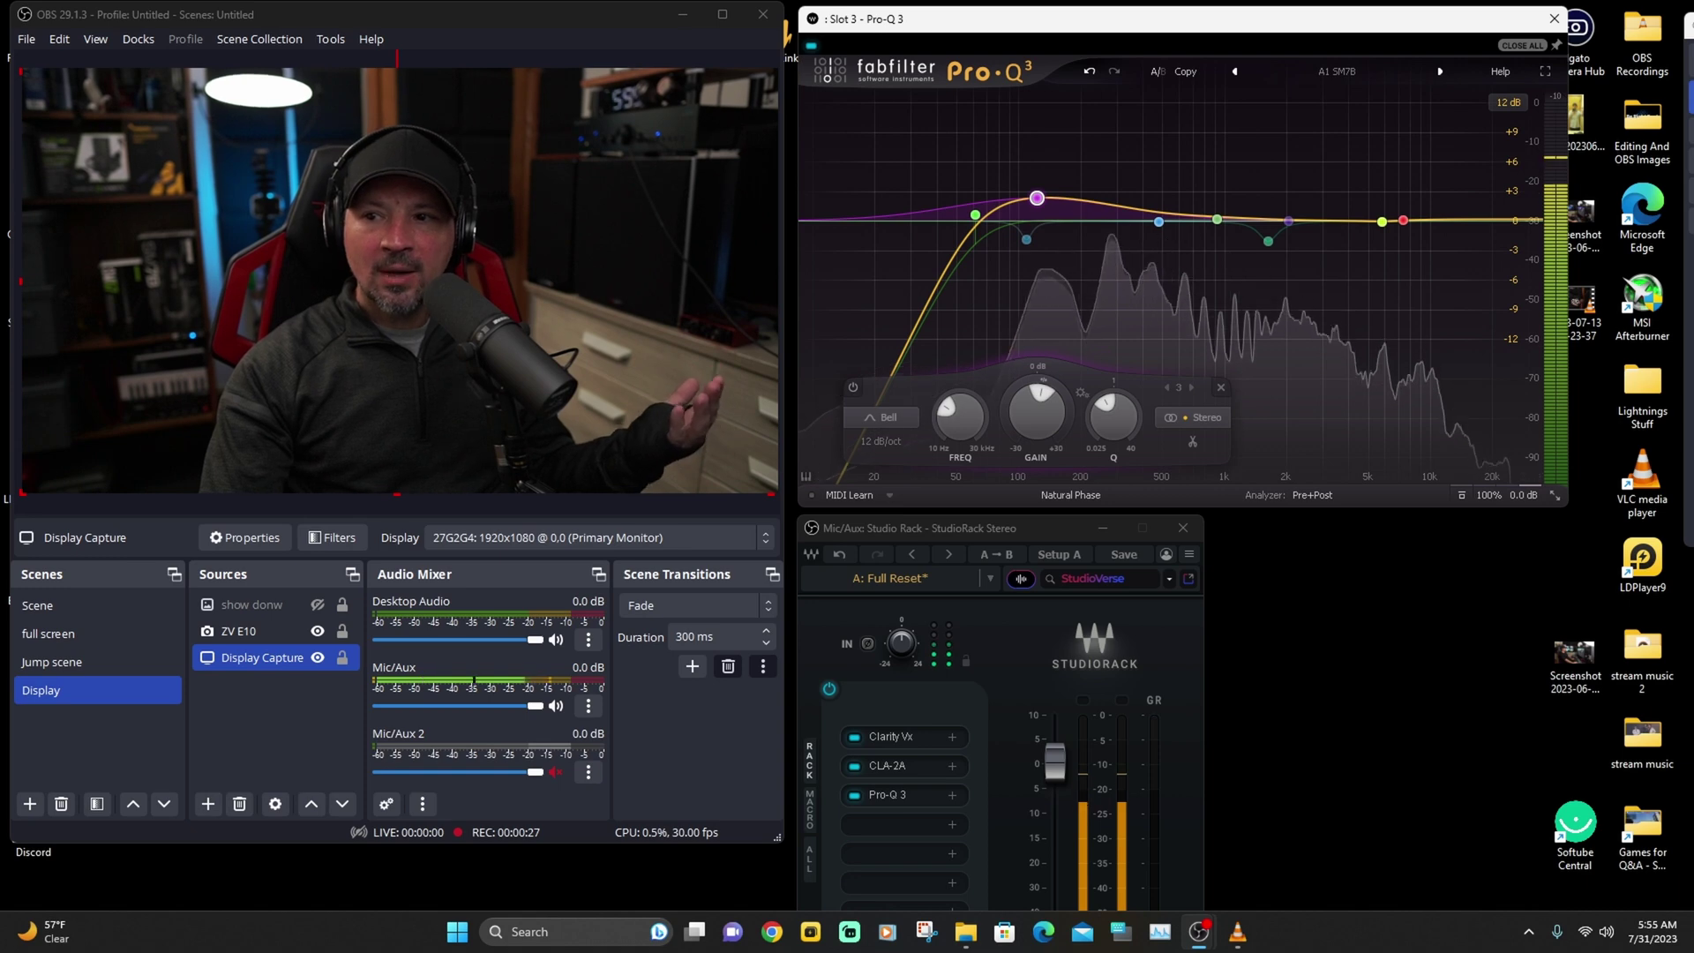
Bring the small boost near 120 Hz back to 0 dB.
left_click_drag(1037, 198, 1038, 220)
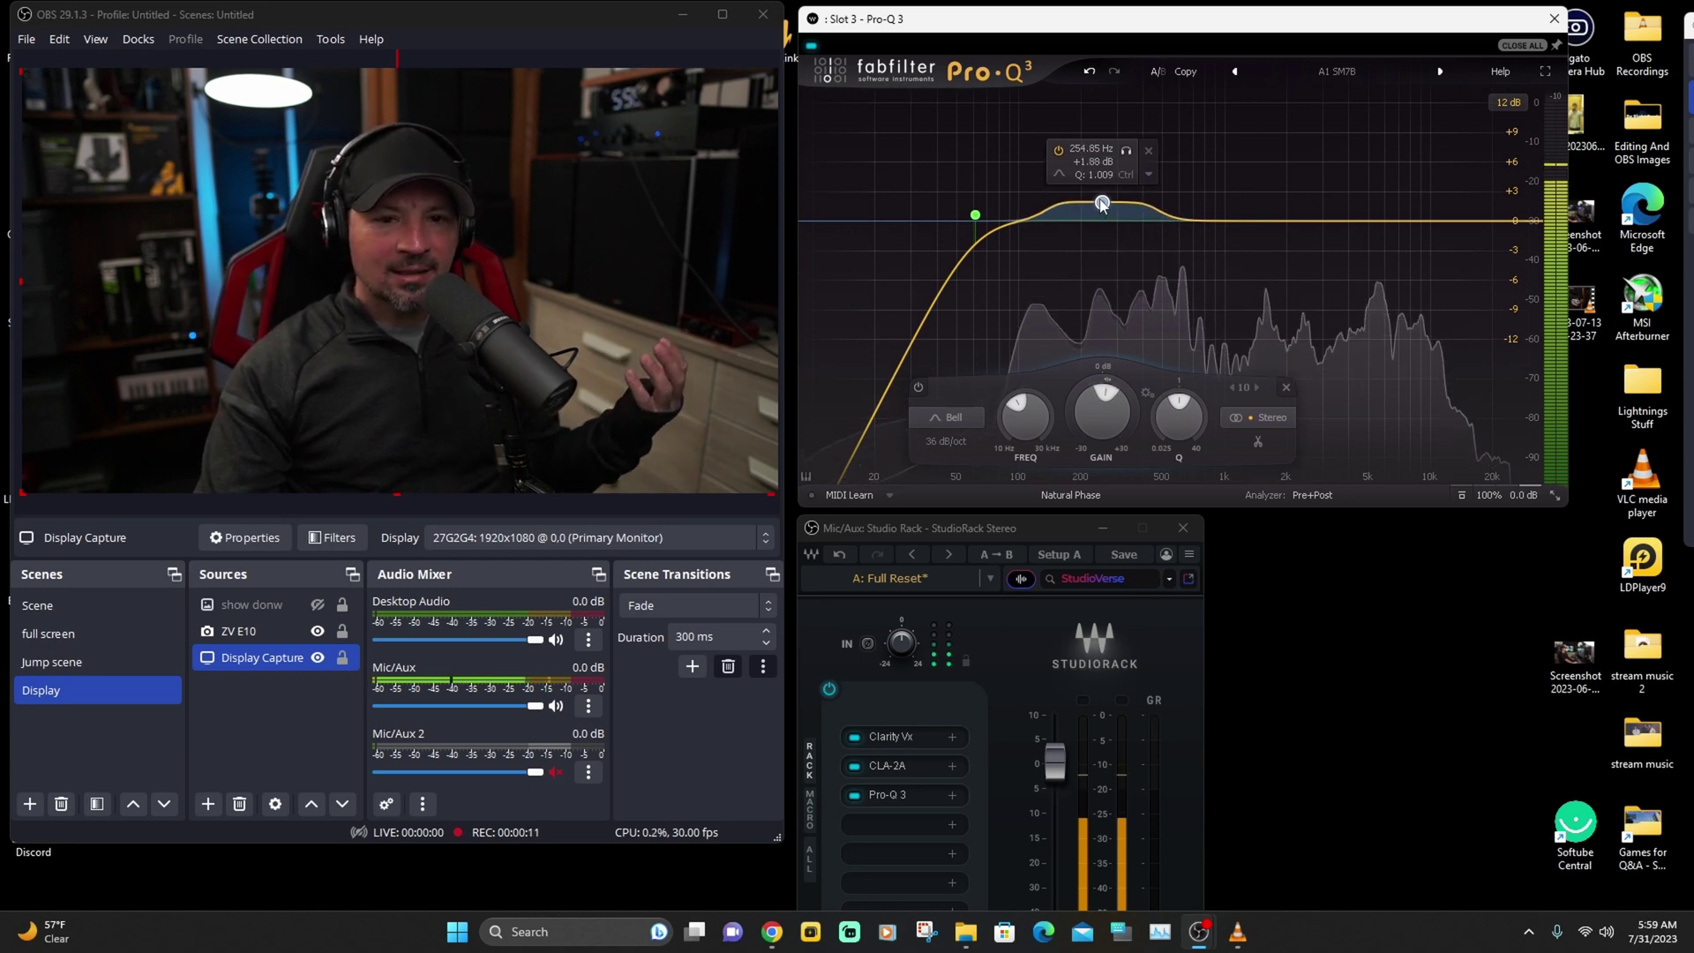
Raise the low-mid bell near 240 Hz to about +6.7 dB, then pull it back to 0 dB.
left_click_drag(1103, 187, 1097, 158)
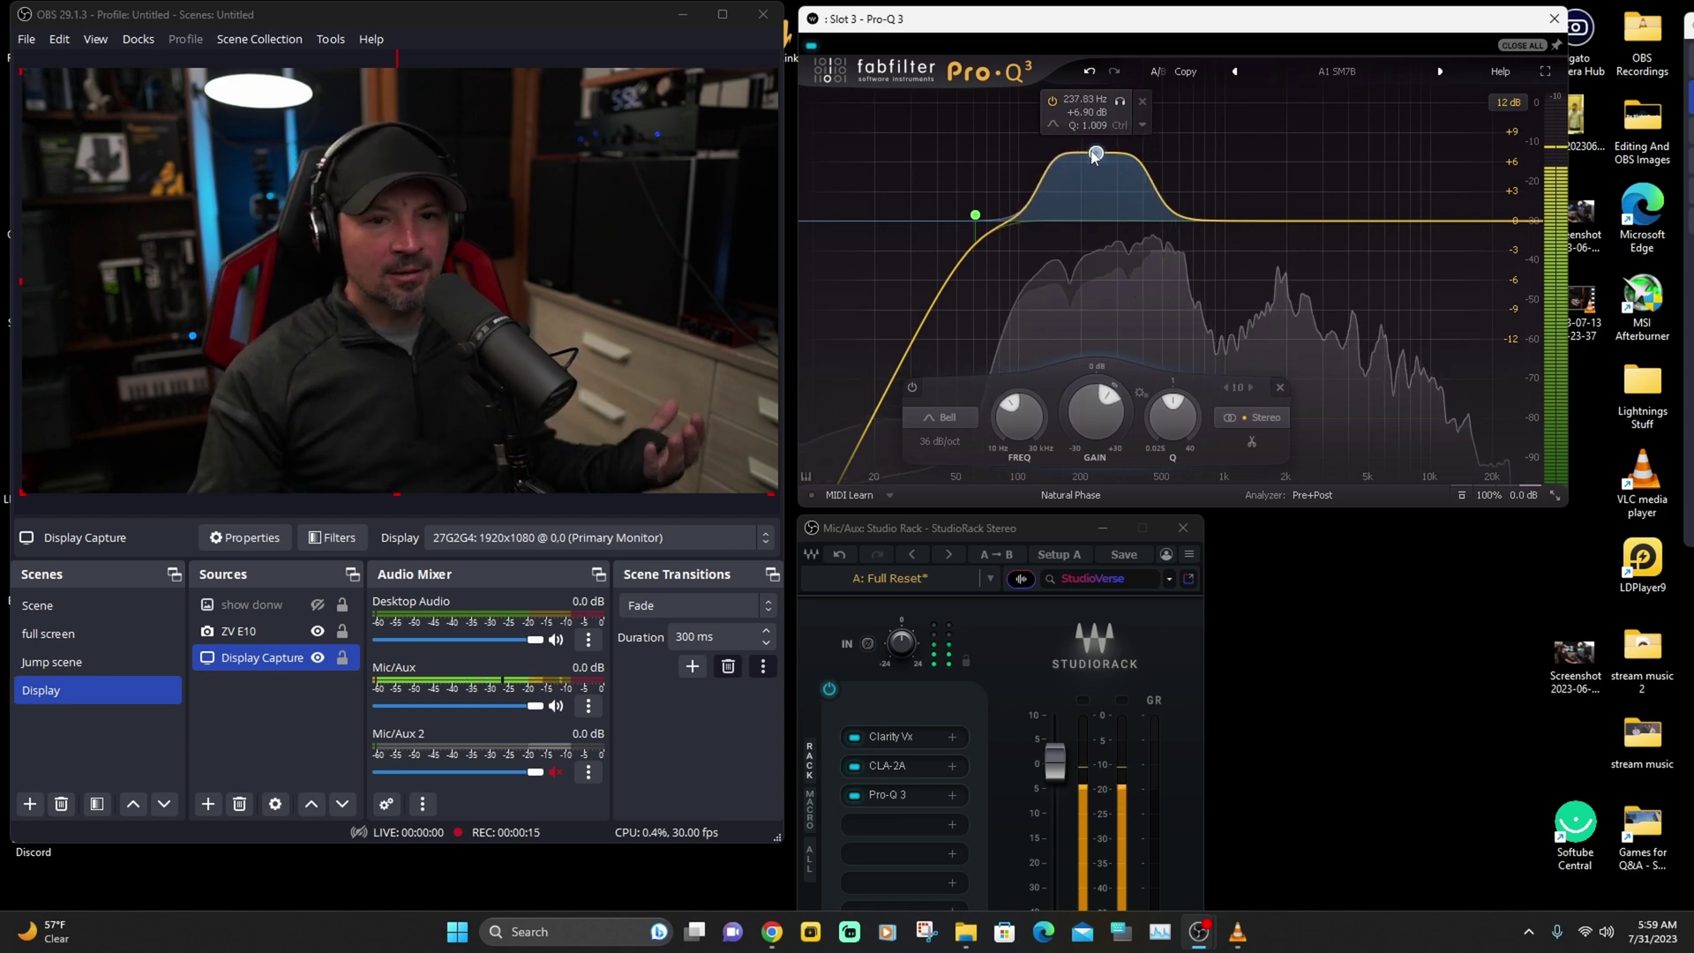
left_click_drag(1095, 154, 1102, 221)
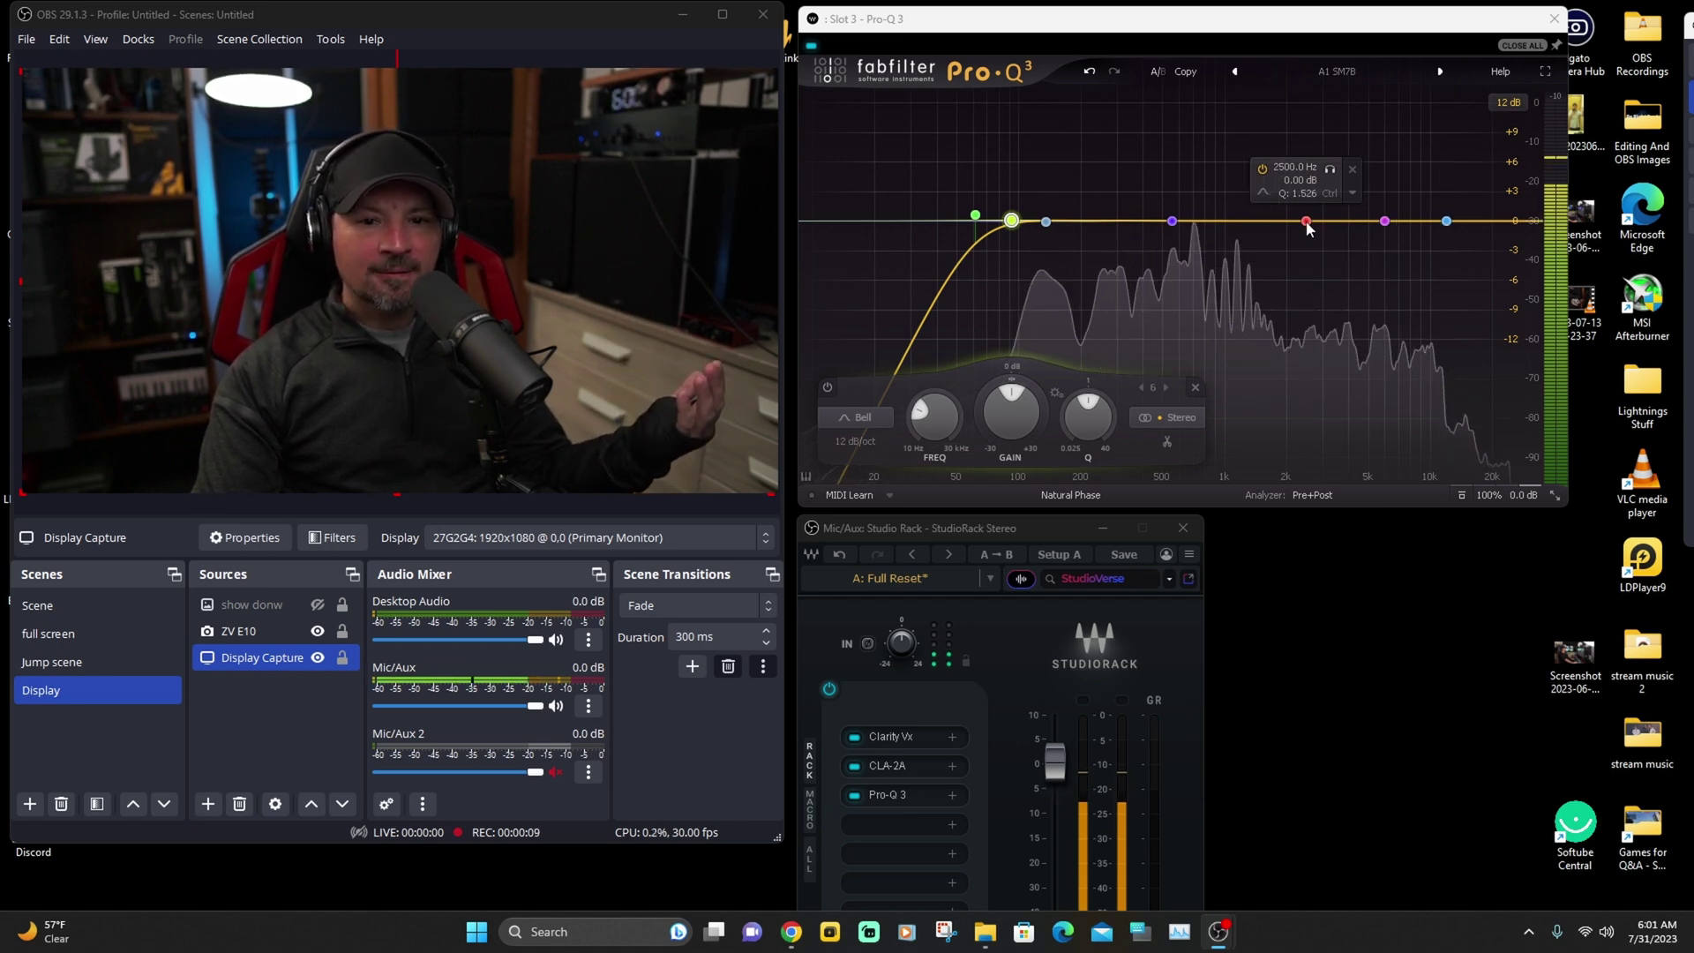
Move the blue band to about 200 Hz and set the high band near 11.8 kHz with a slight cut.
left_click(1173, 222)
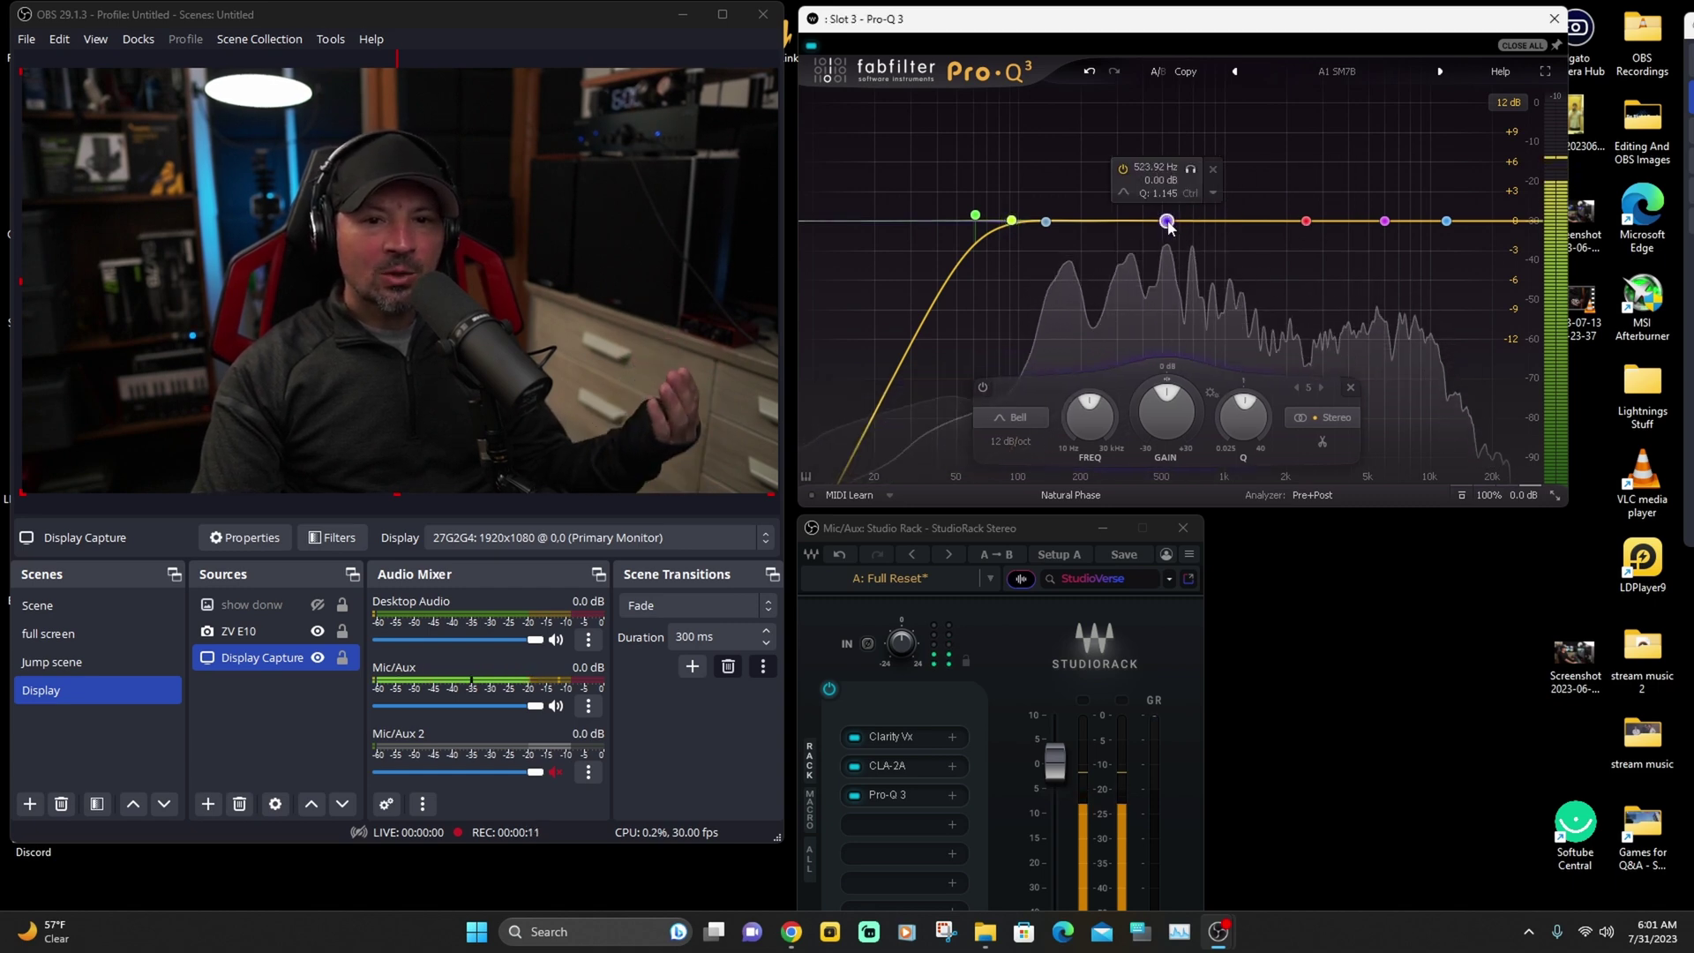
left_click(1047, 224)
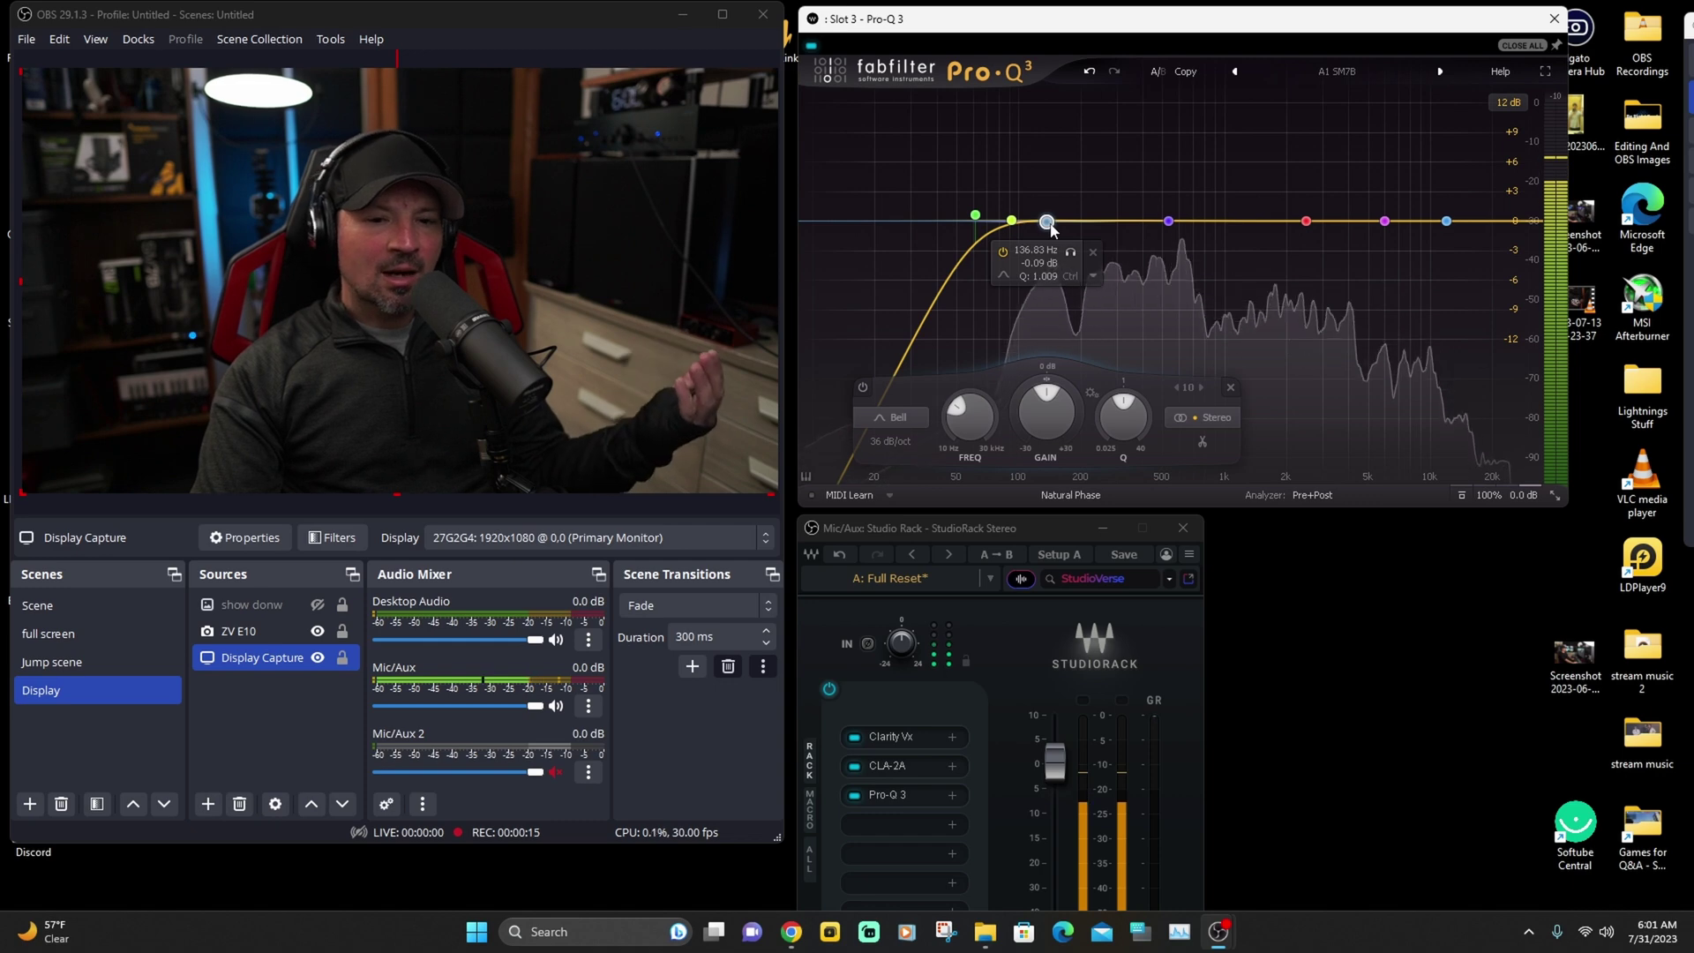
mouse_move(1051, 228)
left_mouse_down()
mouse_move(1086, 229)
mouse_move(1019, 225)
left_mouse_up()
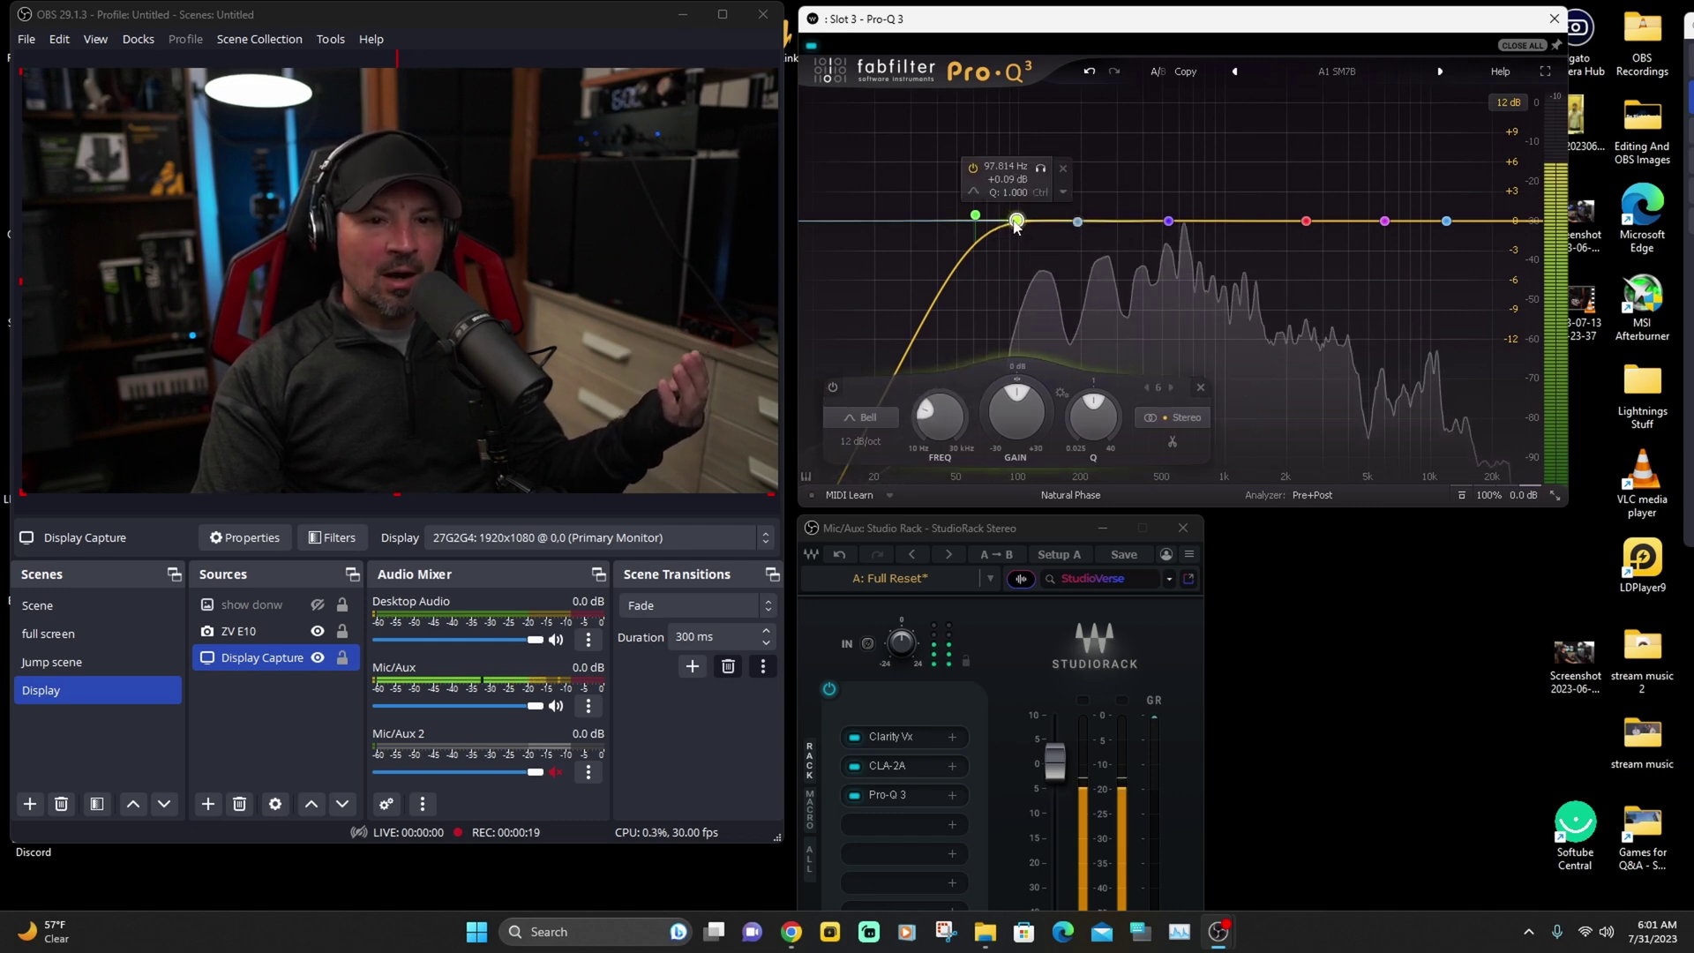
left_click(975, 214)
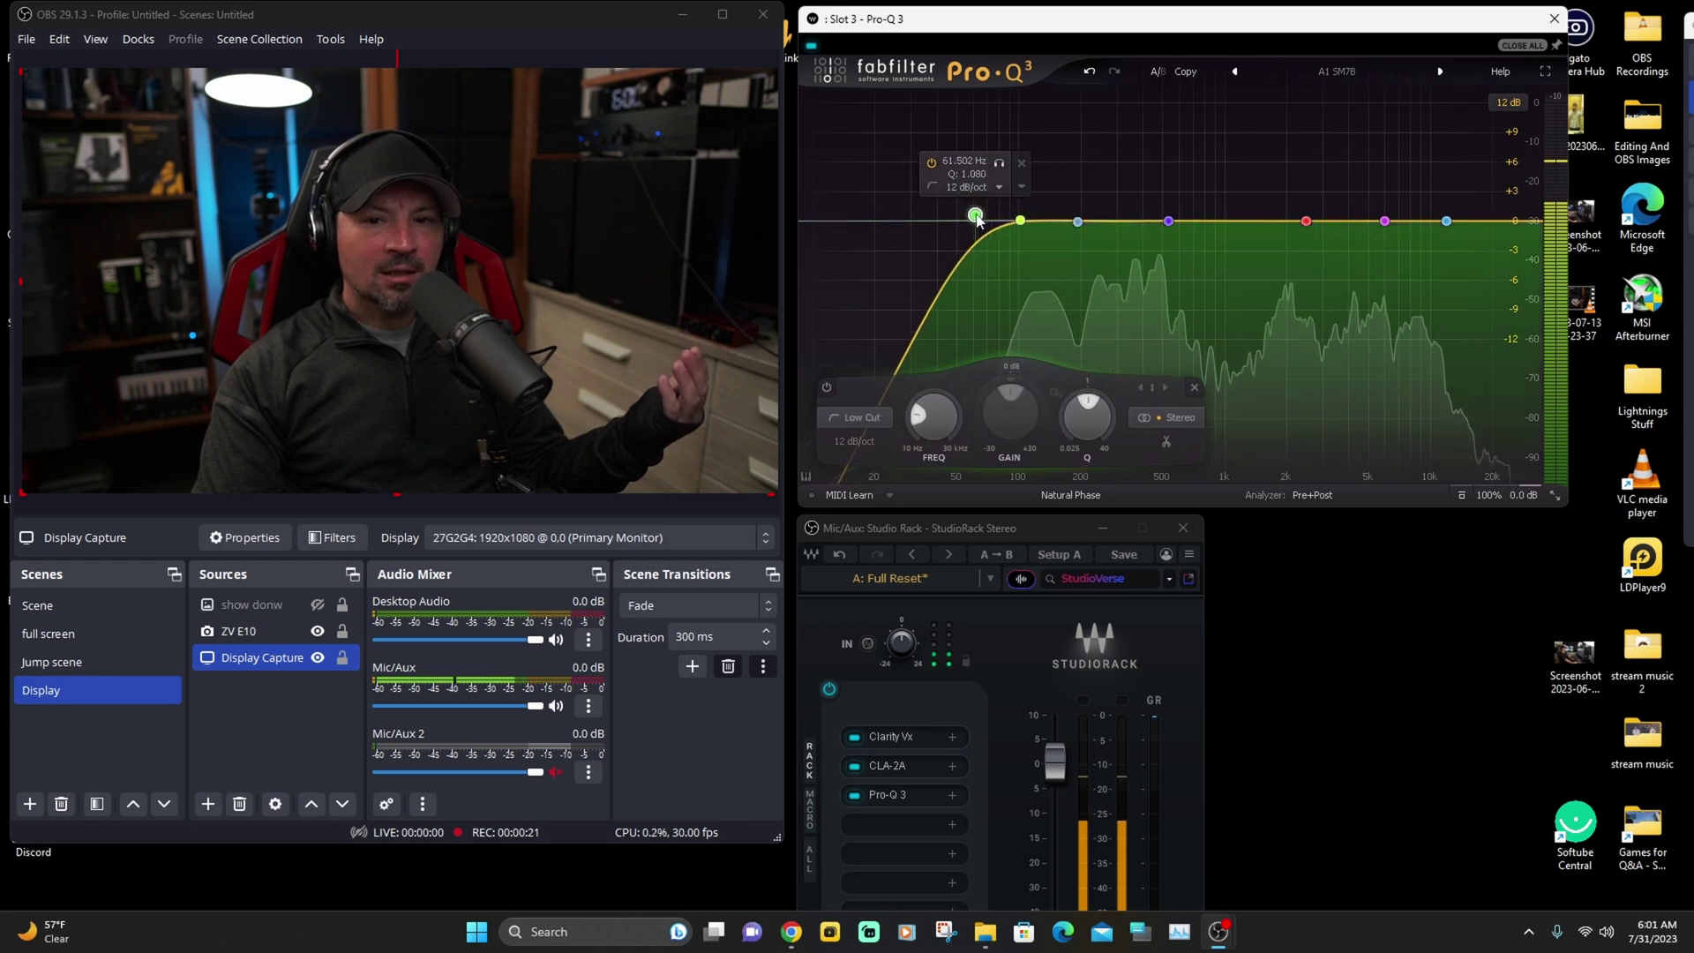
left_click_drag(1447, 221, 1448, 228)
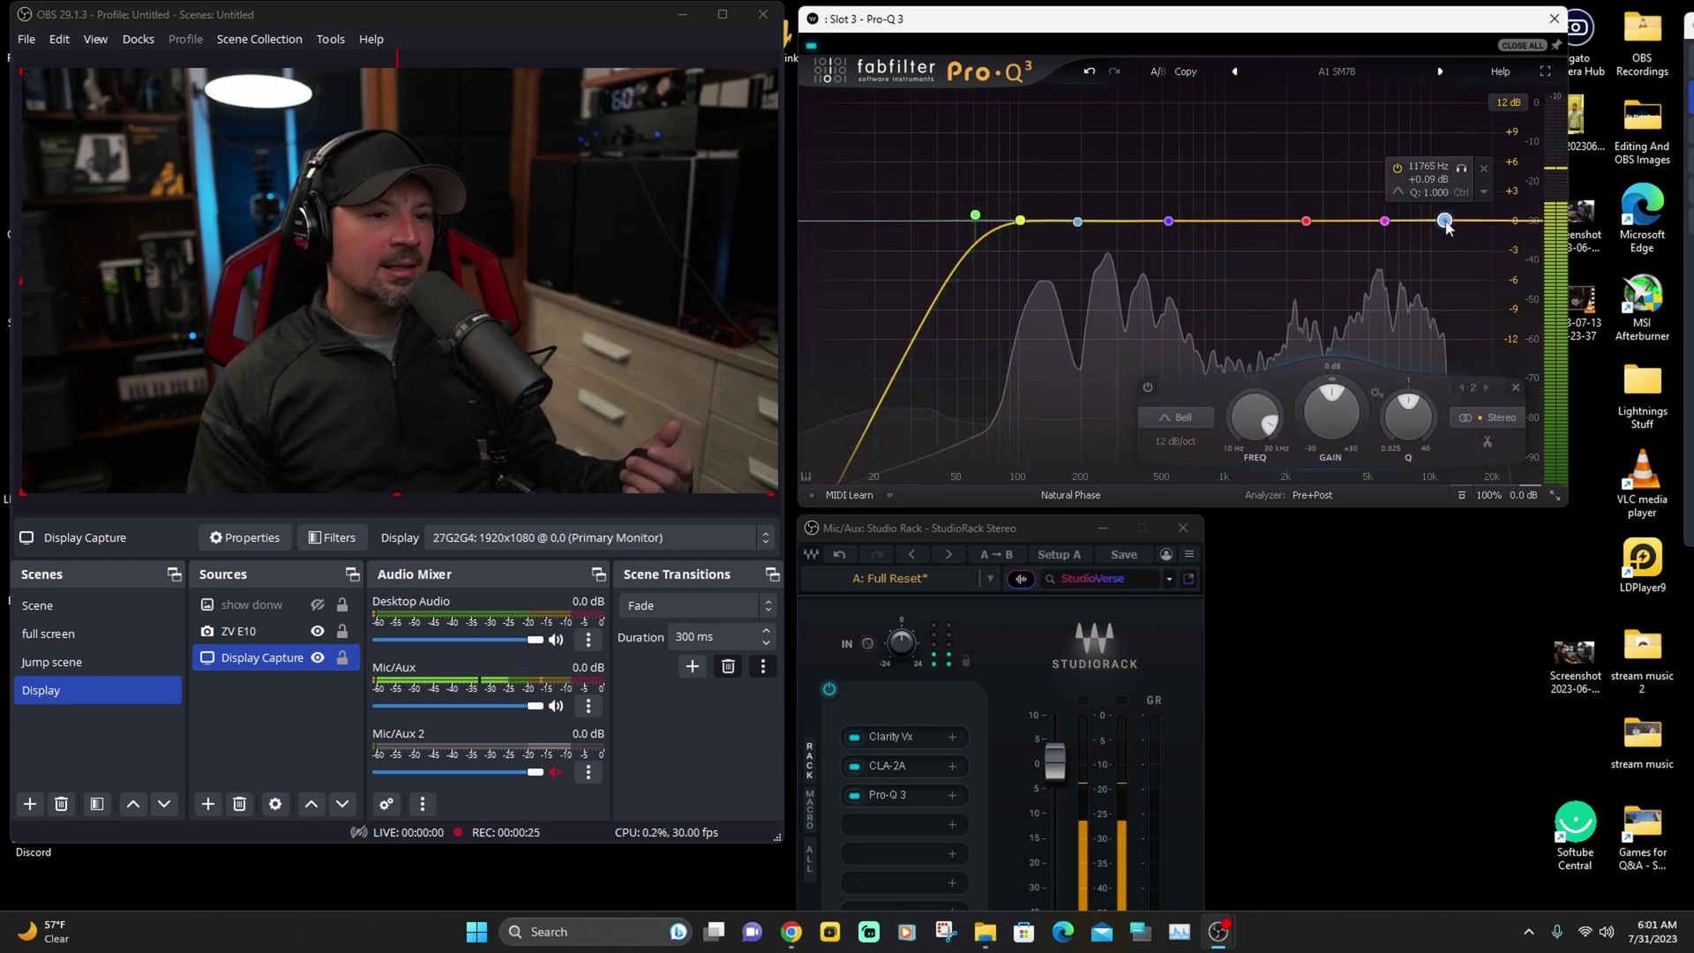